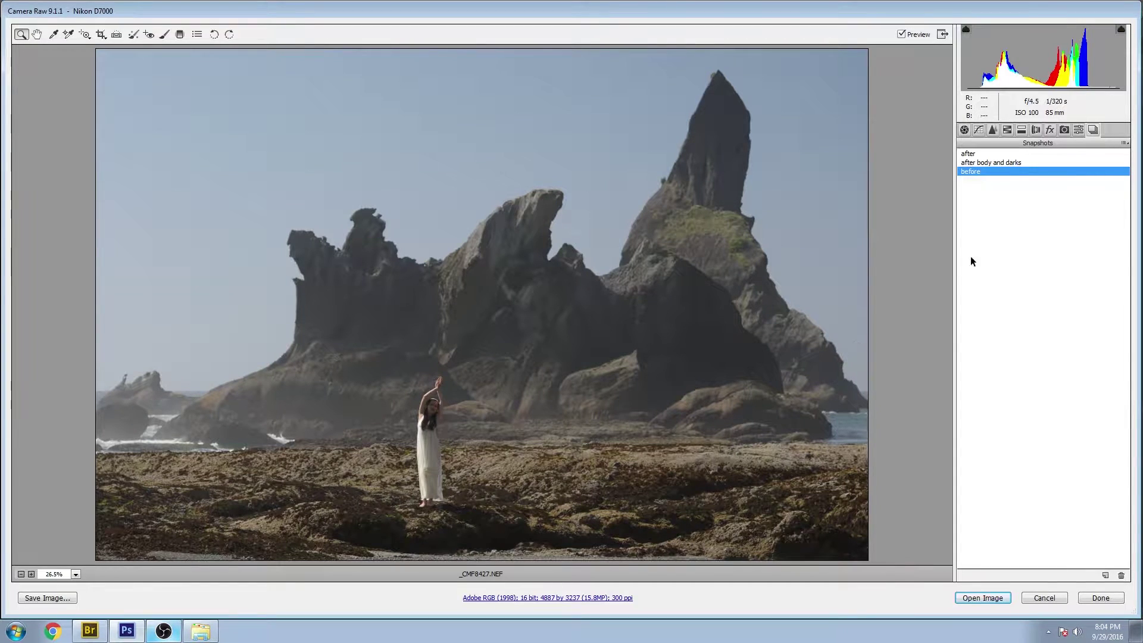
Apply the 'after' snapshot in Camera Raw to preview the edited sea-stack photo
left_click(973, 155)
Flip between the 'before' and 'after' snapshots to compare the edit
left_click(974, 172)
left_click(977, 154)
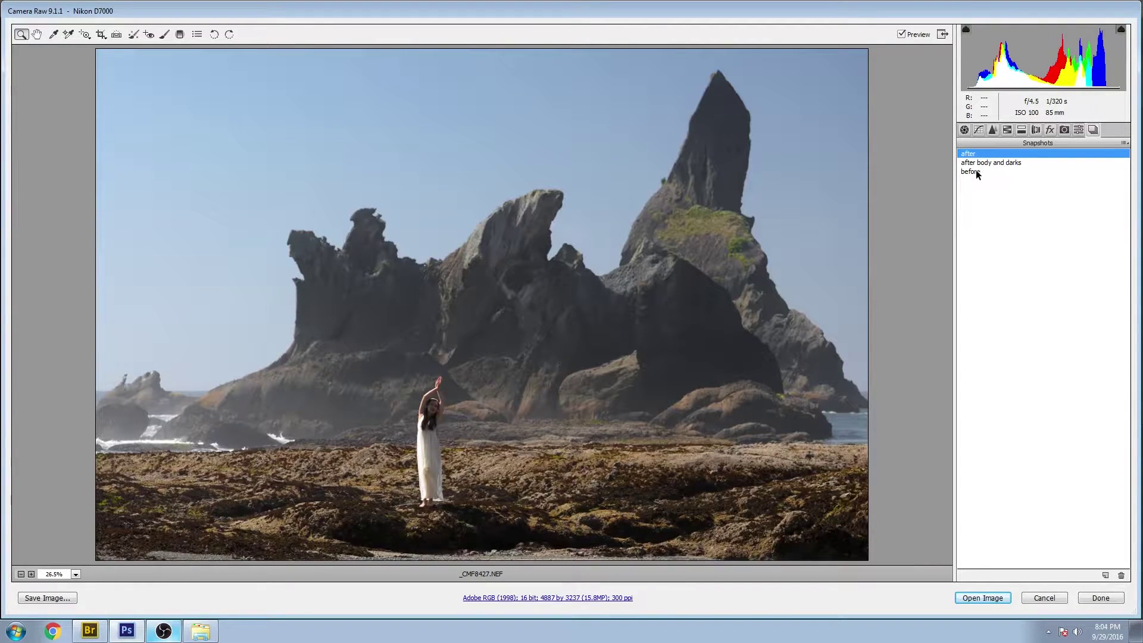
left_click(975, 171)
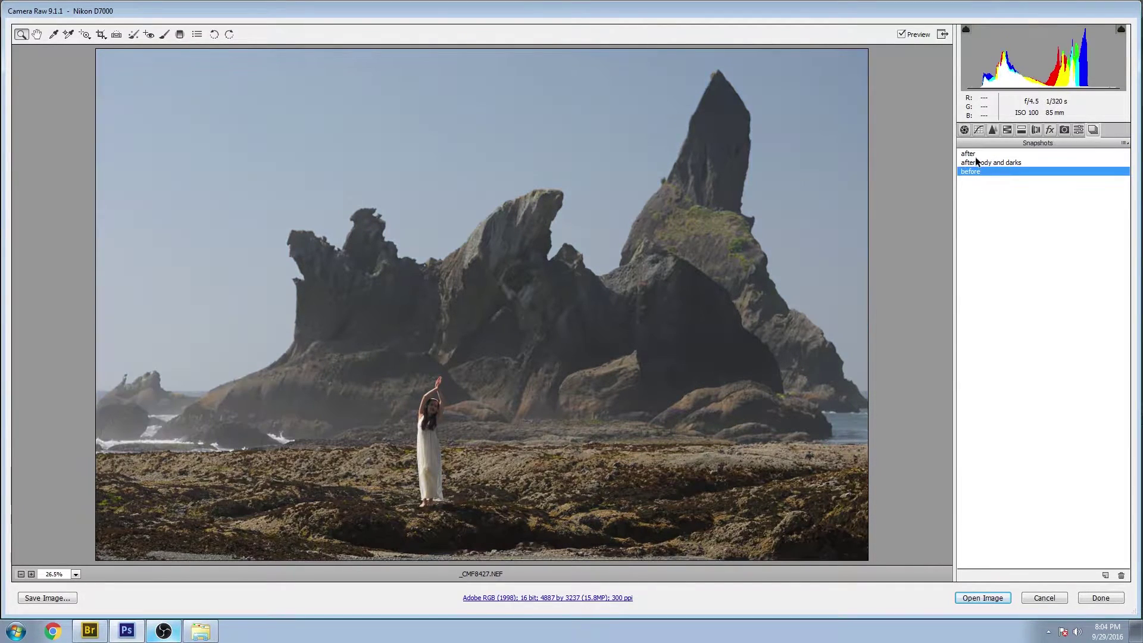
left_click(974, 154)
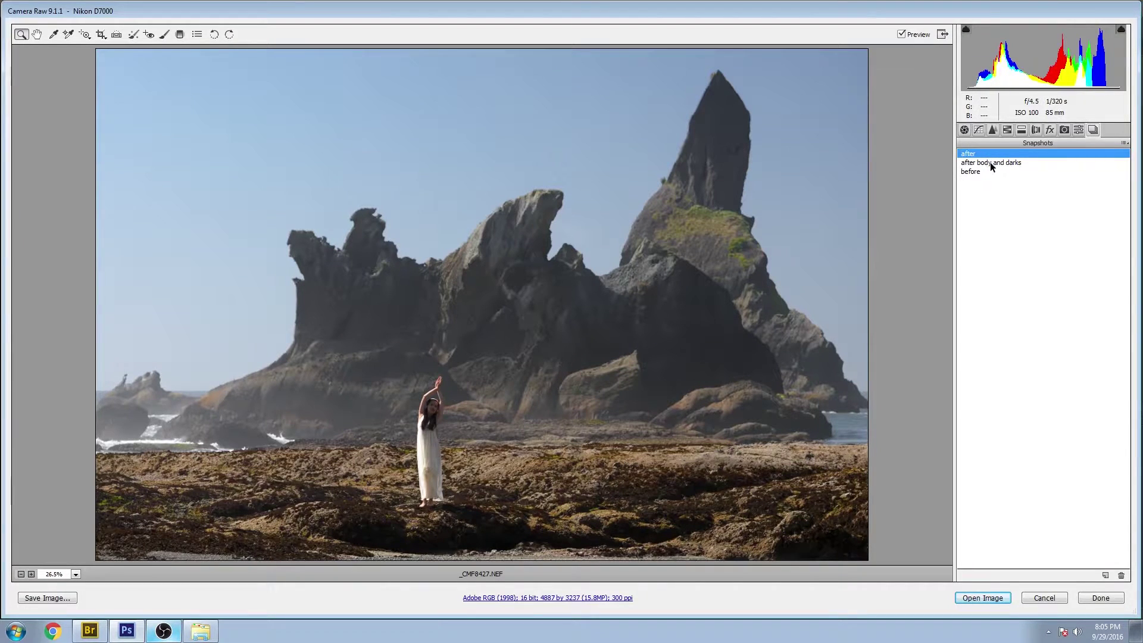
Compare 'after body and darks' with the other snapshots, then open the image in Photoshop
left_click(1007, 163)
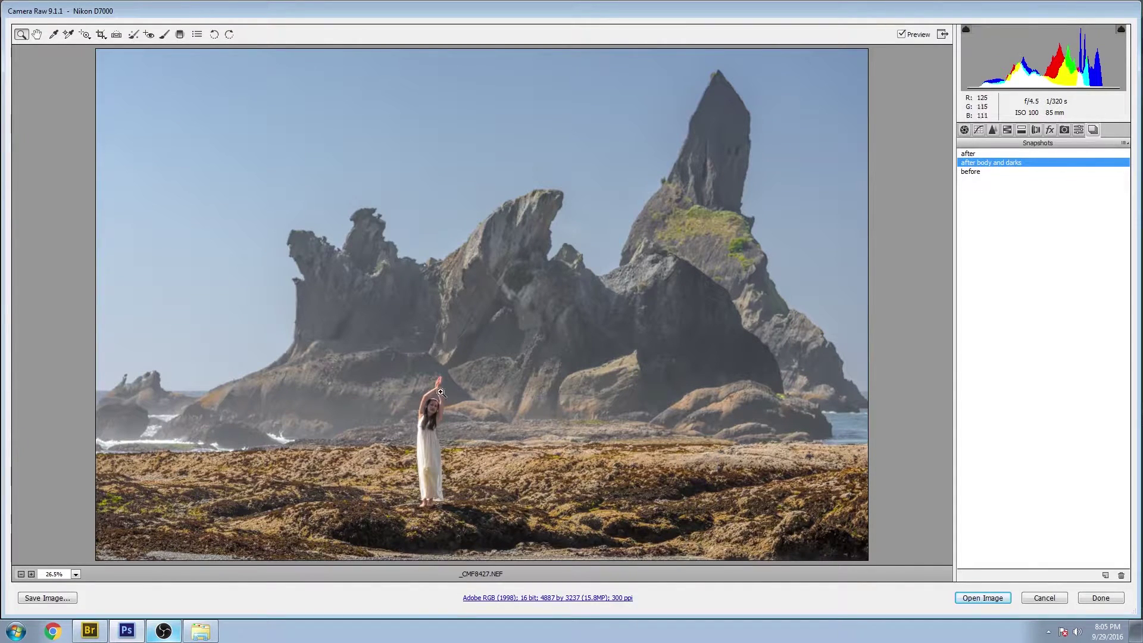
left_click(974, 156)
left_click(975, 161)
left_click(974, 156)
left_click(980, 162)
left_click(974, 171)
left_click(971, 154)
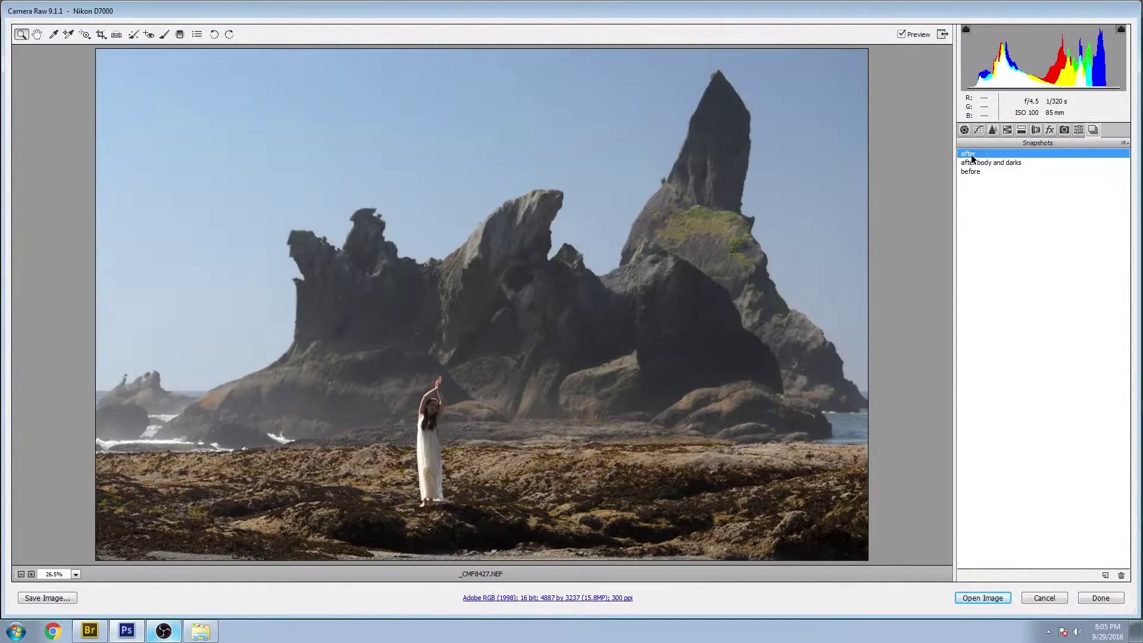
left_click(1051, 598)
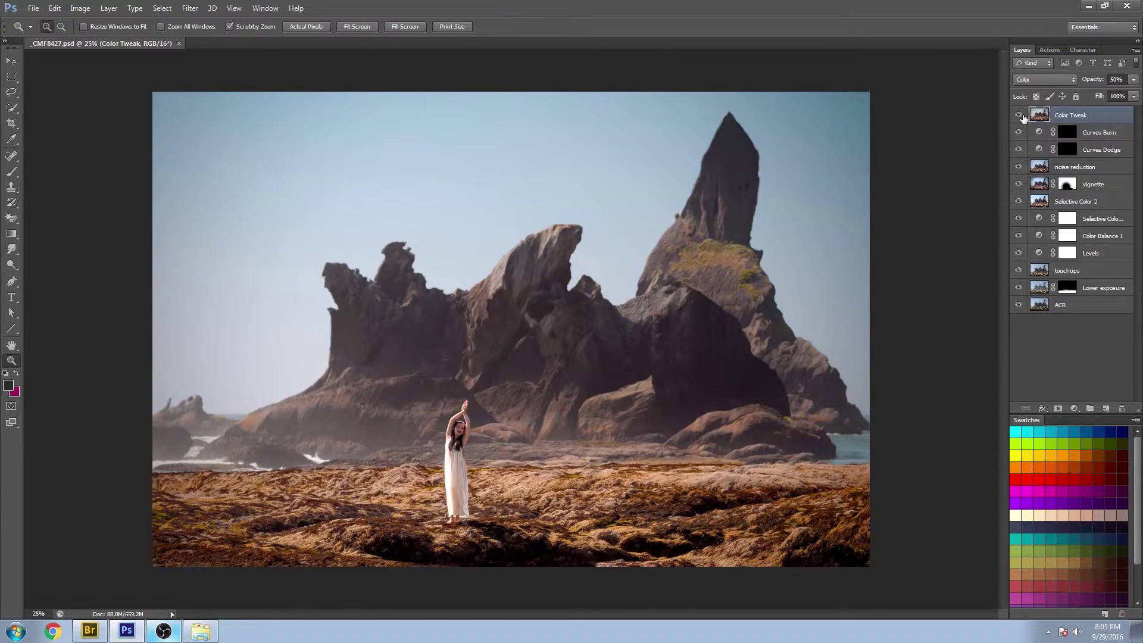
Hide and group all edit layers above ACR into a new group named 'after'
left_click_drag(1019, 116, 1020, 289)
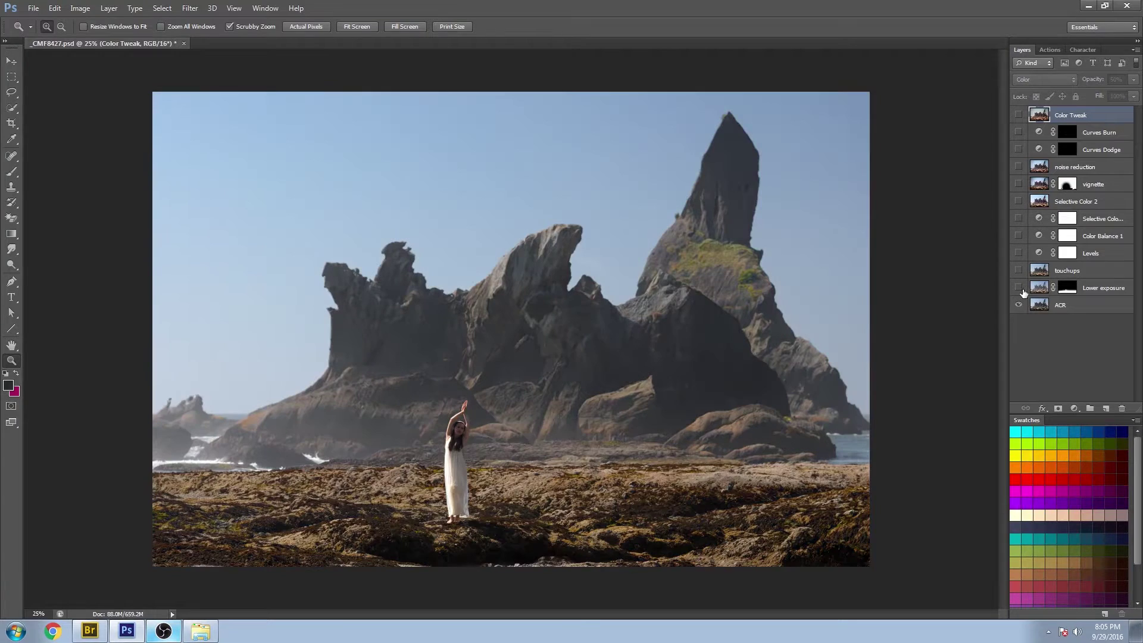
left_click(1104, 291)
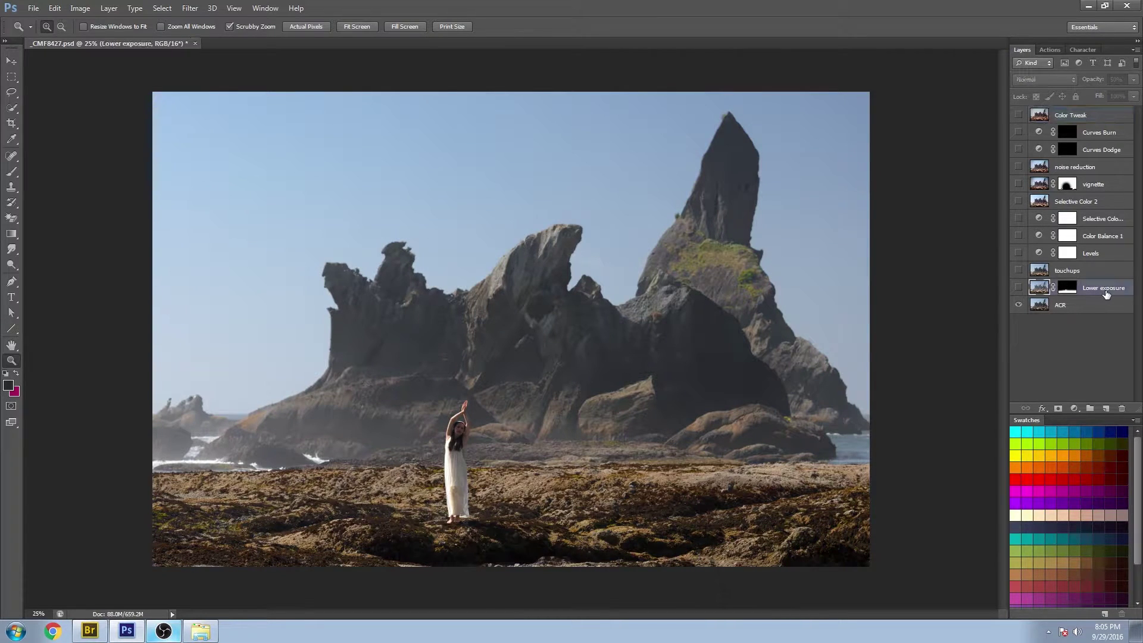
left_click(1108, 116, "shift")
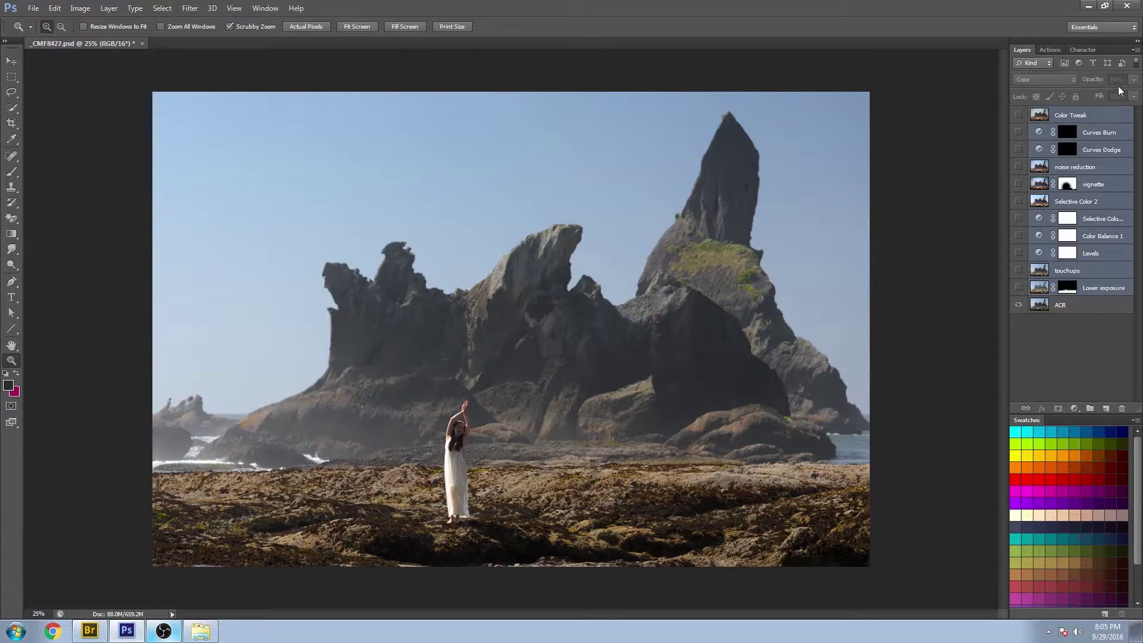
left_click(1134, 52)
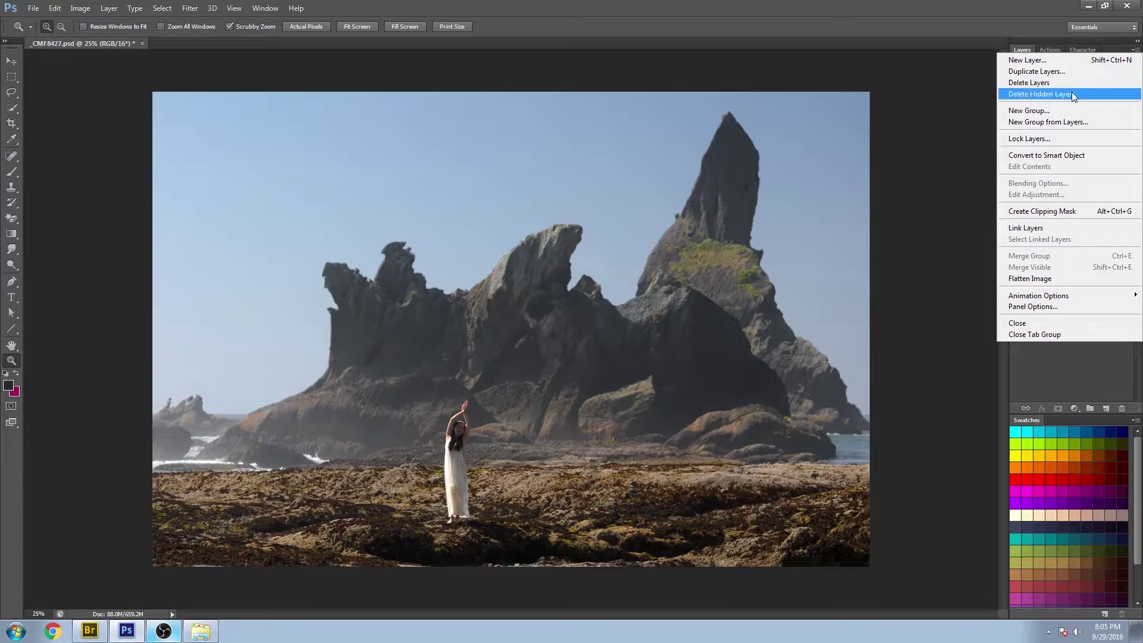
left_click(1063, 122)
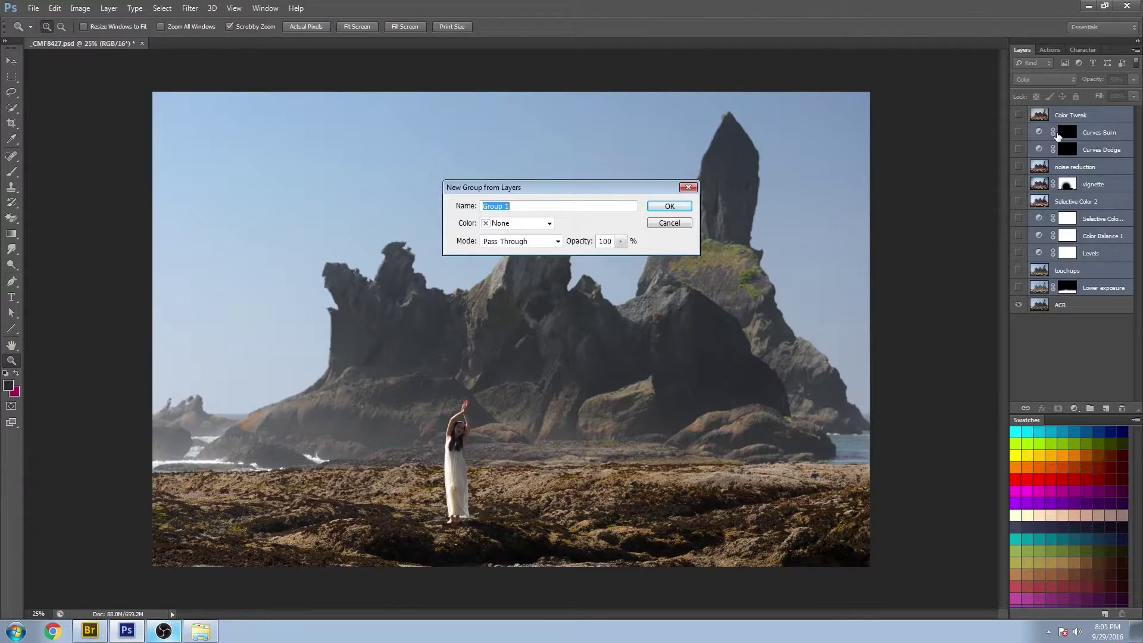
type("after")
key("Return")
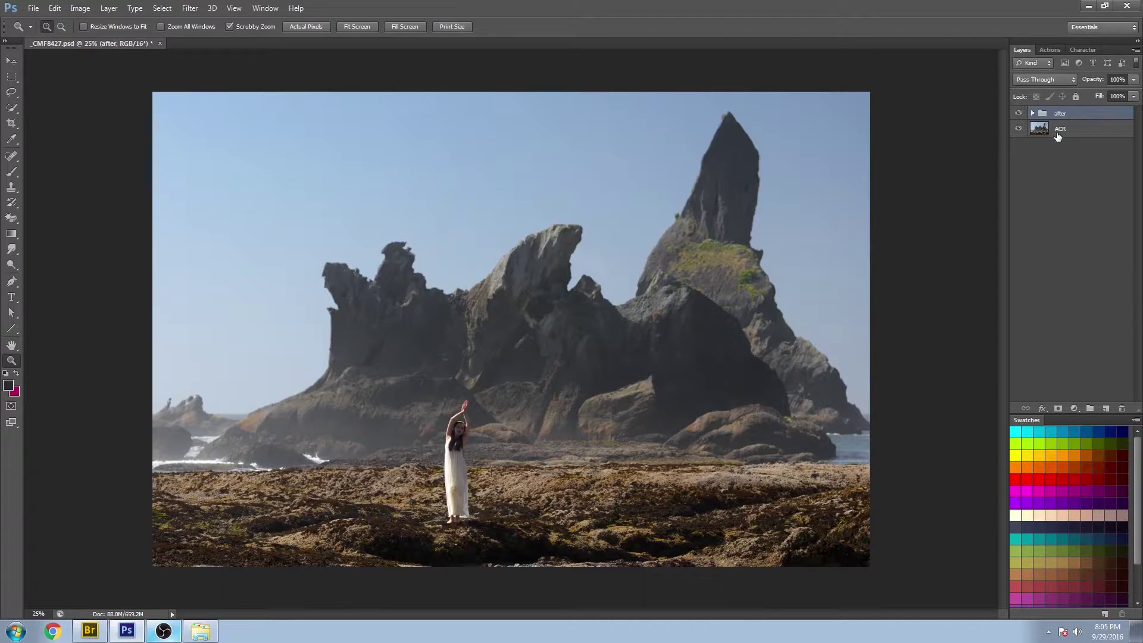
Rename the ACR base layer to 'before'
double_click(1070, 138)
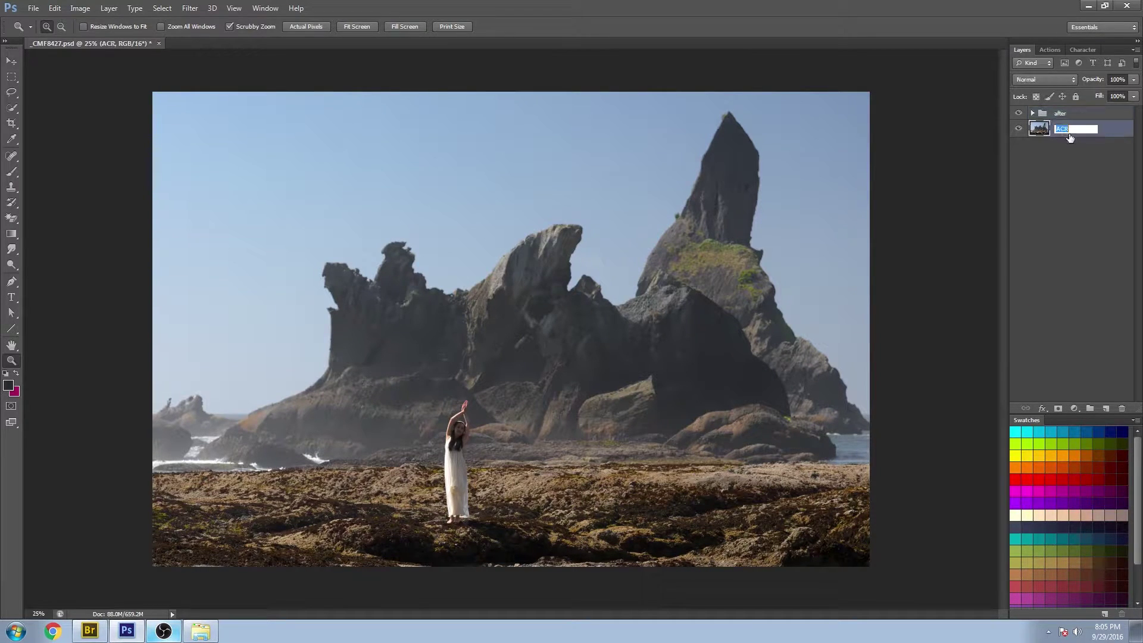
type("before")
key("Return")
left_click(1034, 113)
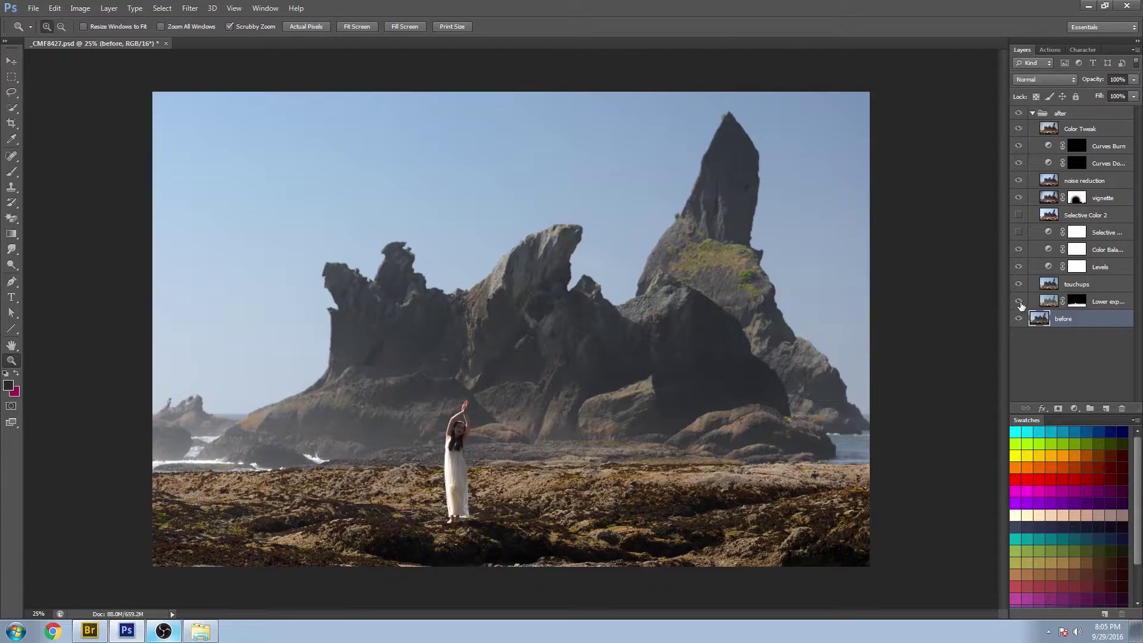
Toggle the 'after' group on and off to compare with 'before', ending with it visible
left_click(1033, 113)
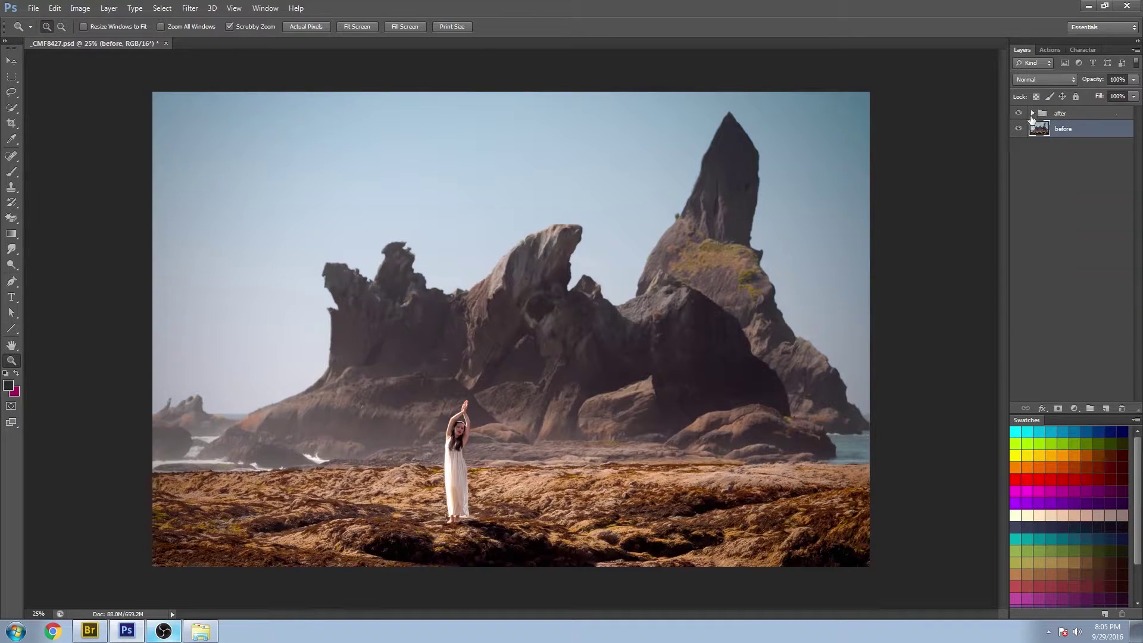
left_click(1019, 113)
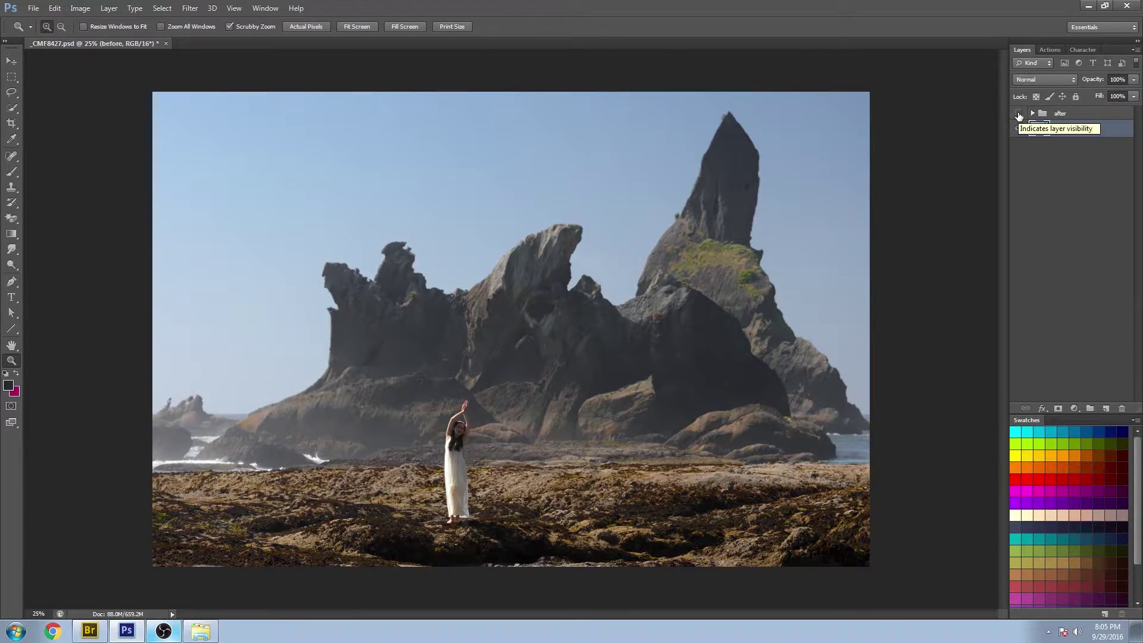
left_click(1018, 114)
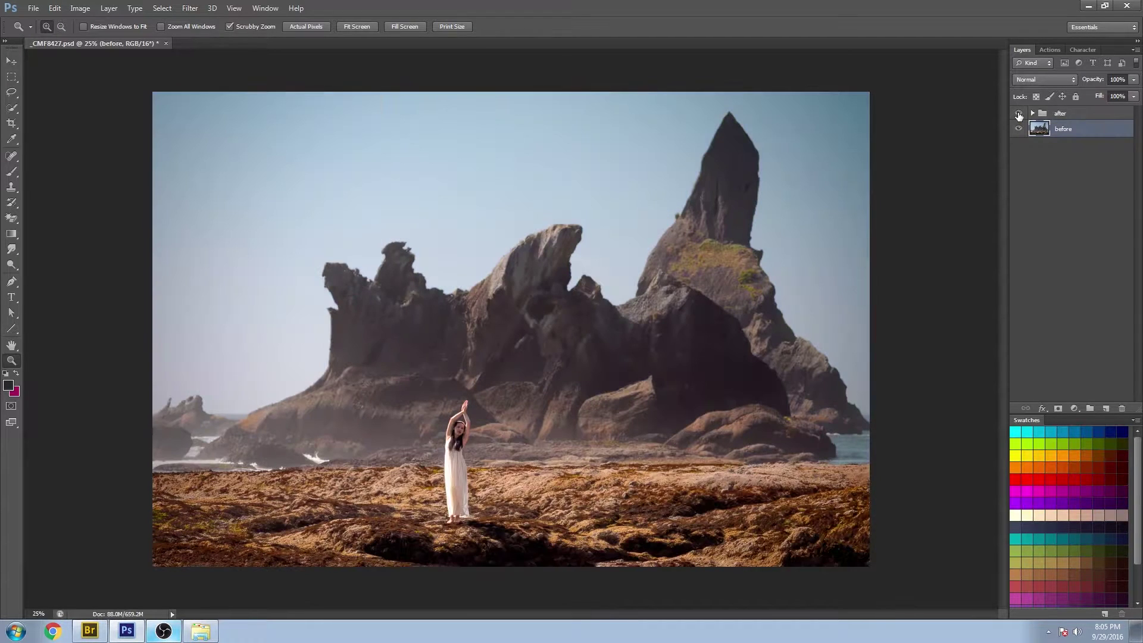
left_click(1019, 114)
left_click(1019, 114)
left_click(1019, 114)
left_click(1019, 114)
left_click(1019, 114)
left_click(1019, 113)
Hide every layer in the 'after' group and select the Lower exposure layer
left_click(1034, 114)
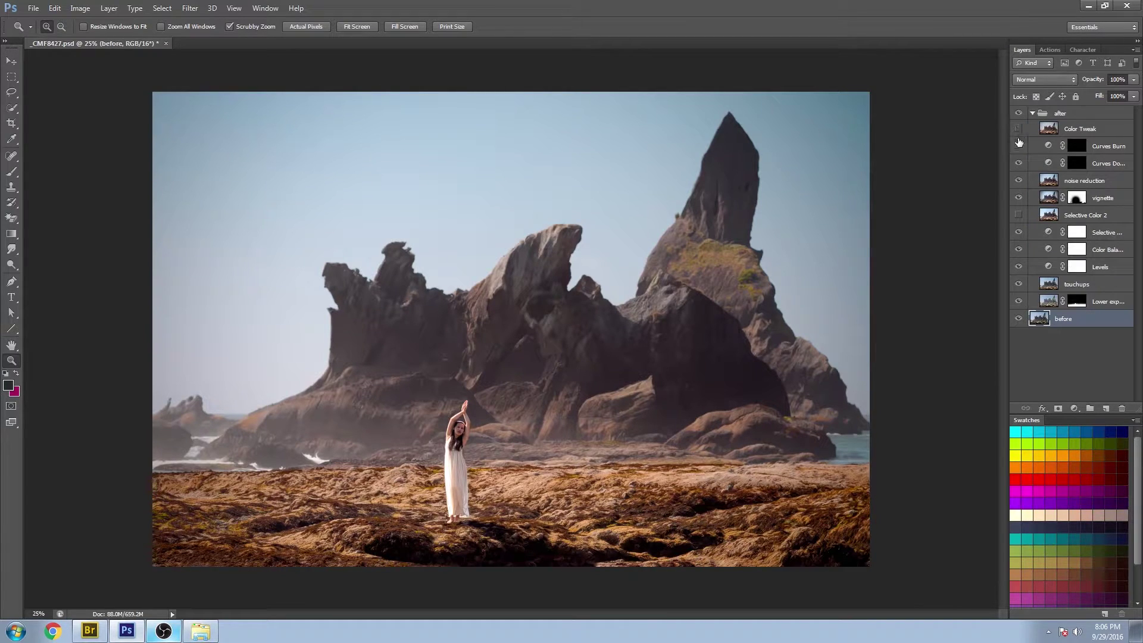
left_click_drag(1019, 142, 1021, 303)
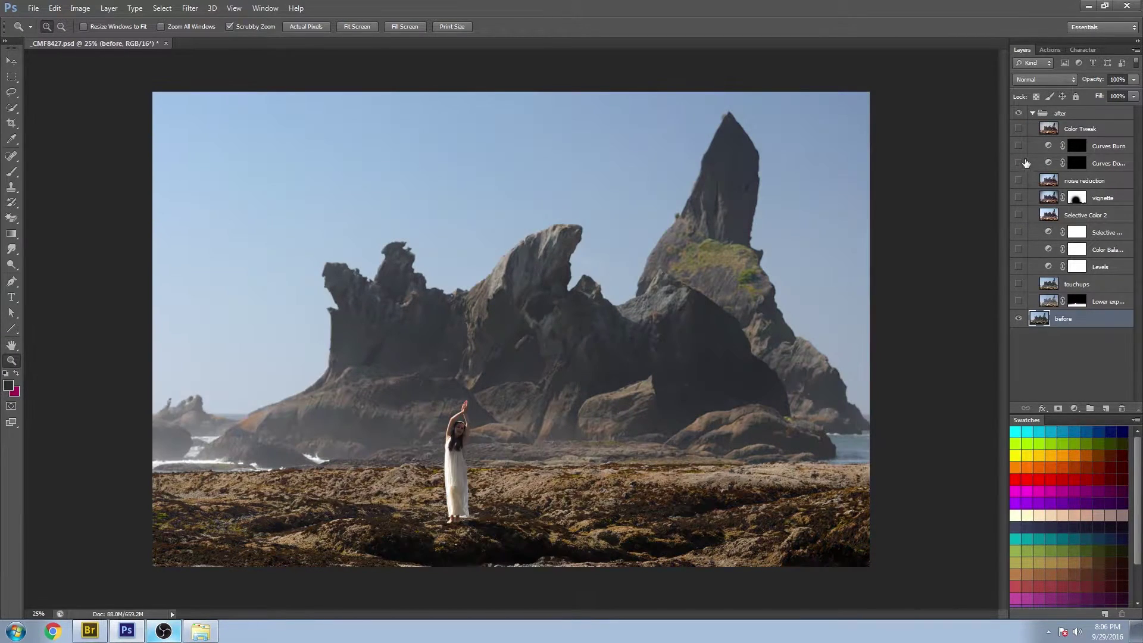
left_click(1111, 302)
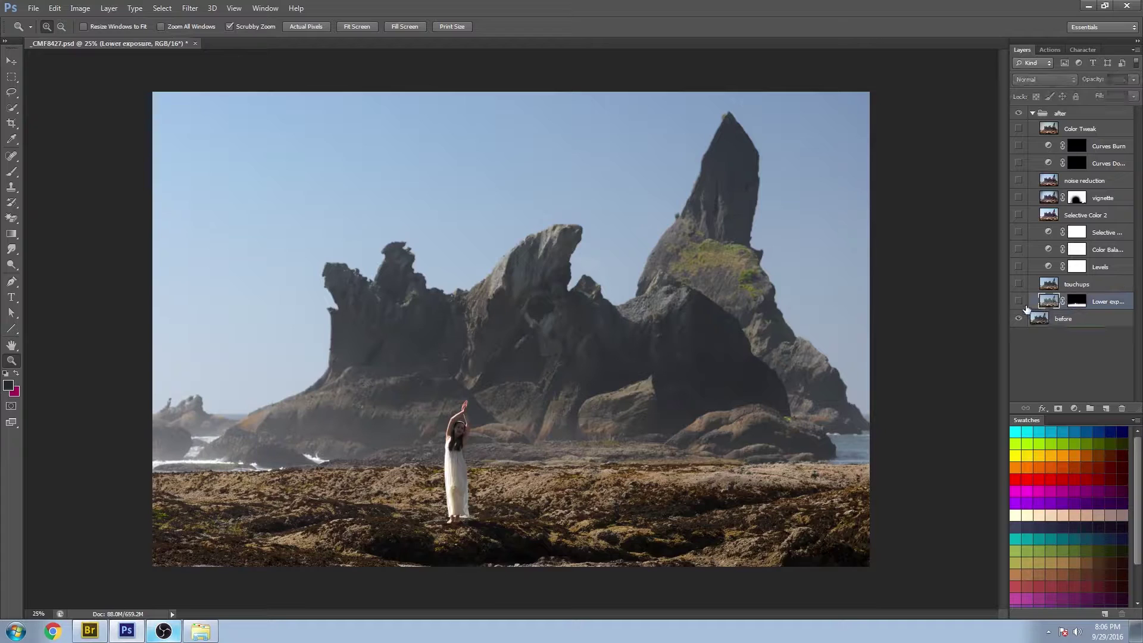
Compare the foreground with and without Lower exposure, leave it on, and enable touchups
left_click(1019, 303)
left_click(1018, 303)
left_click(1017, 303)
left_click(1018, 303)
left_click(1017, 303)
left_click(1018, 303)
left_click(1018, 303)
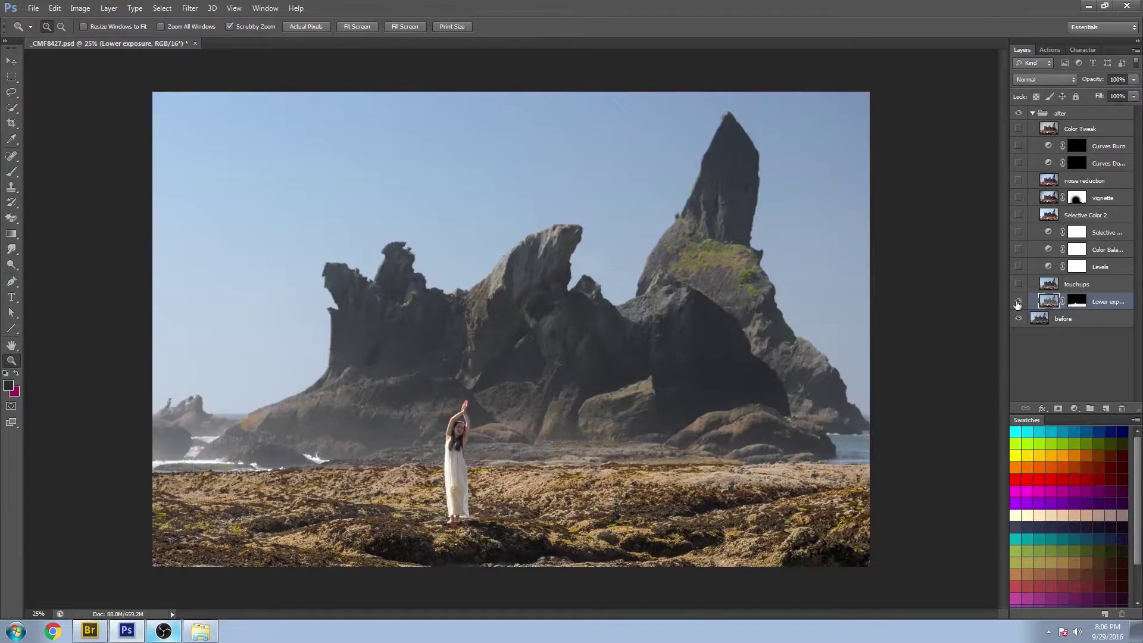
left_click(1018, 303)
left_click(1017, 303)
left_click(1017, 303)
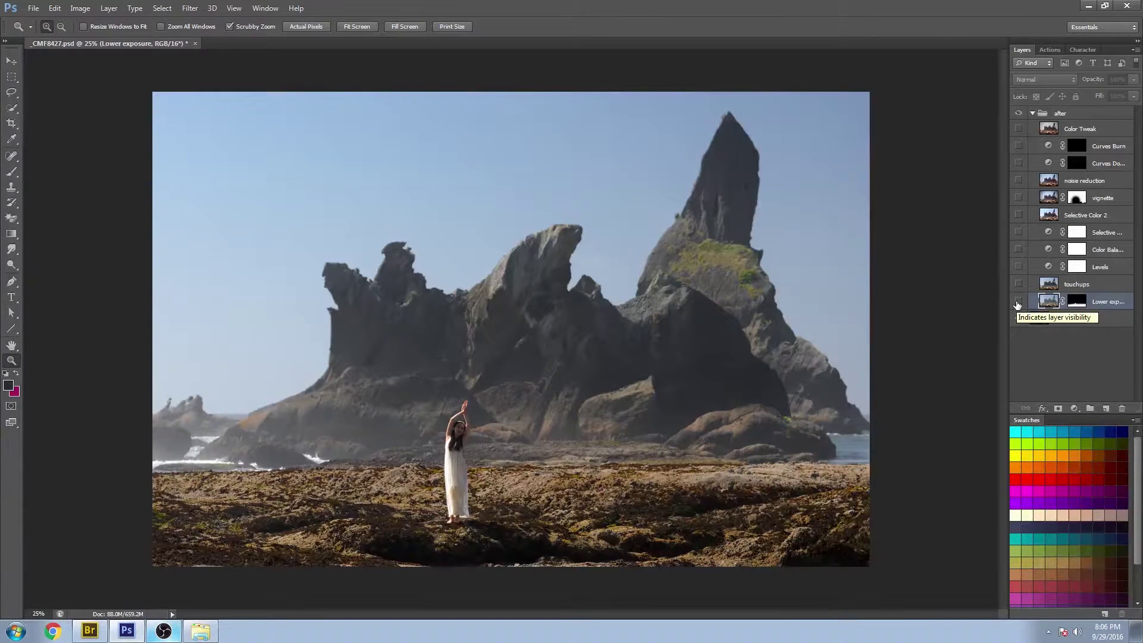
left_click(1018, 304)
left_click(1018, 303)
left_click(1018, 303)
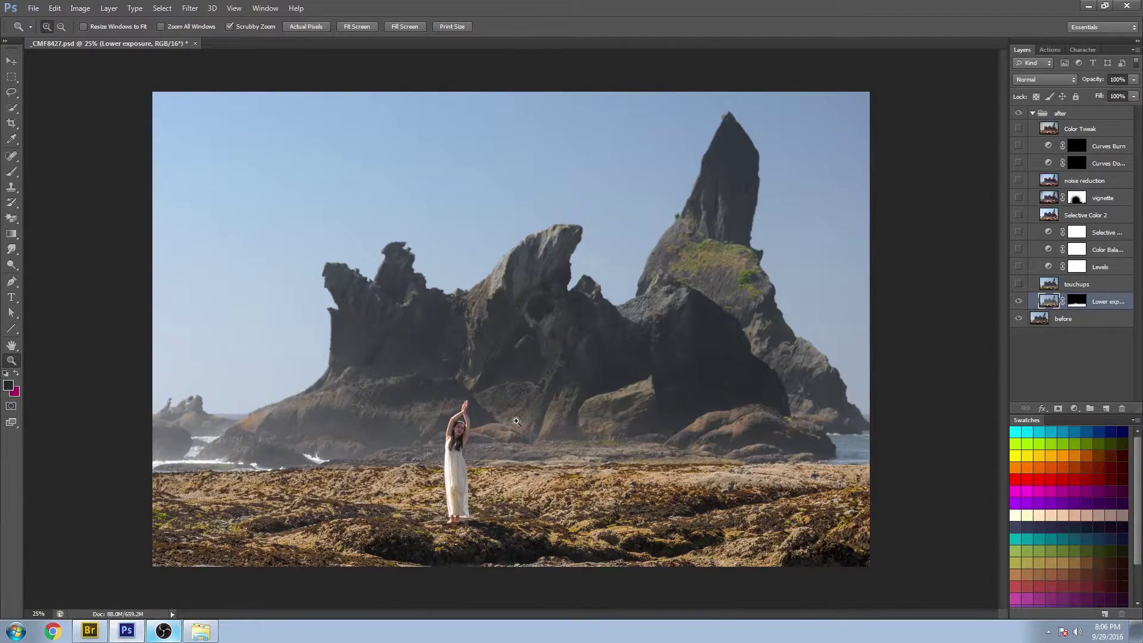
left_click(1018, 302)
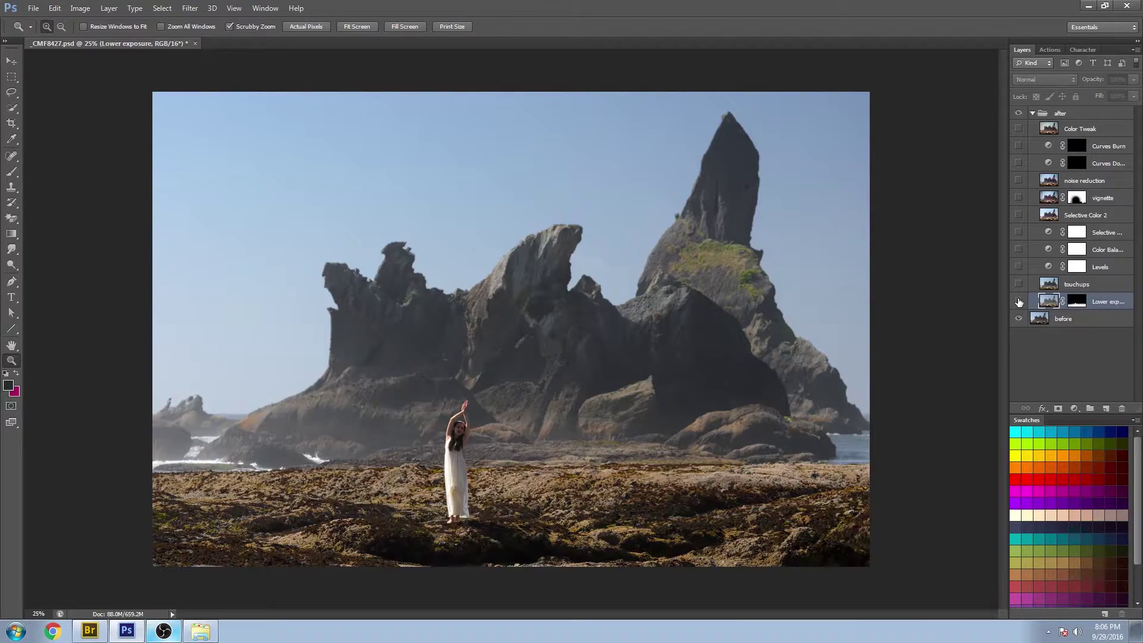
left_click(1019, 303)
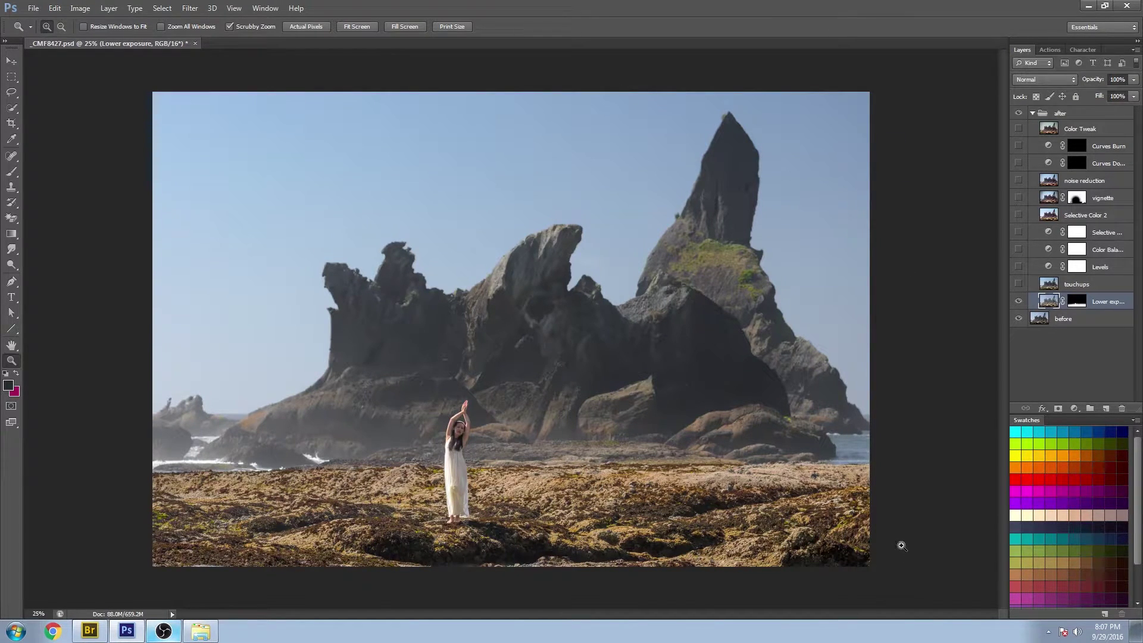
left_click(1018, 285)
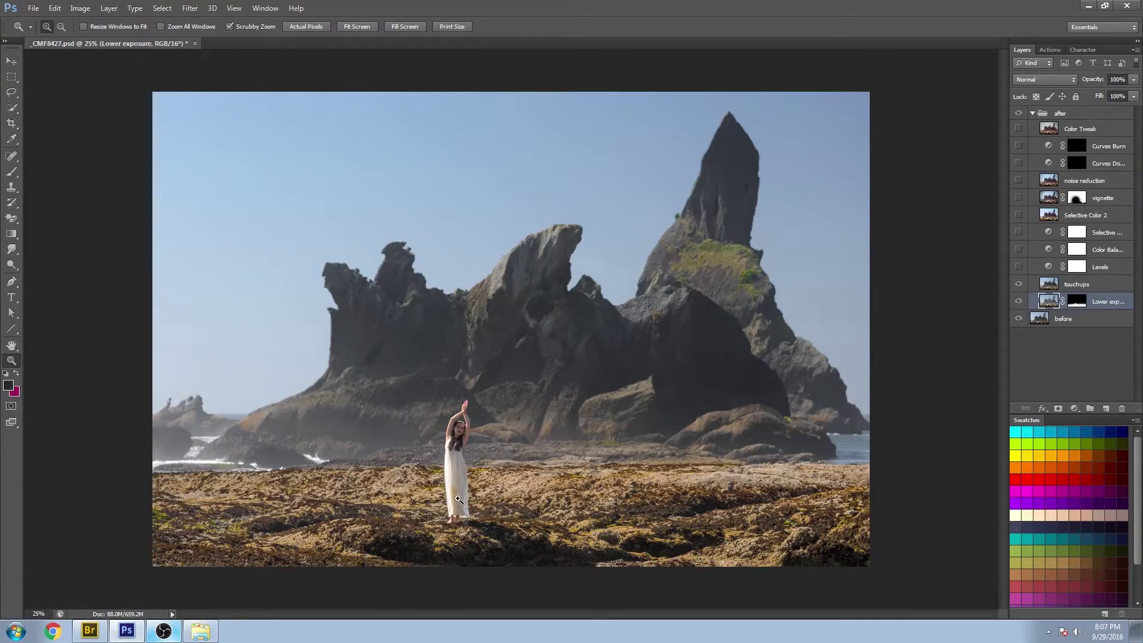
left_click(476, 512)
Zoom in on the model's dress and hide touchups to reveal the dress knot
left_click_drag(476, 512, 499, 548)
scroll(499, 548, "down", 3)
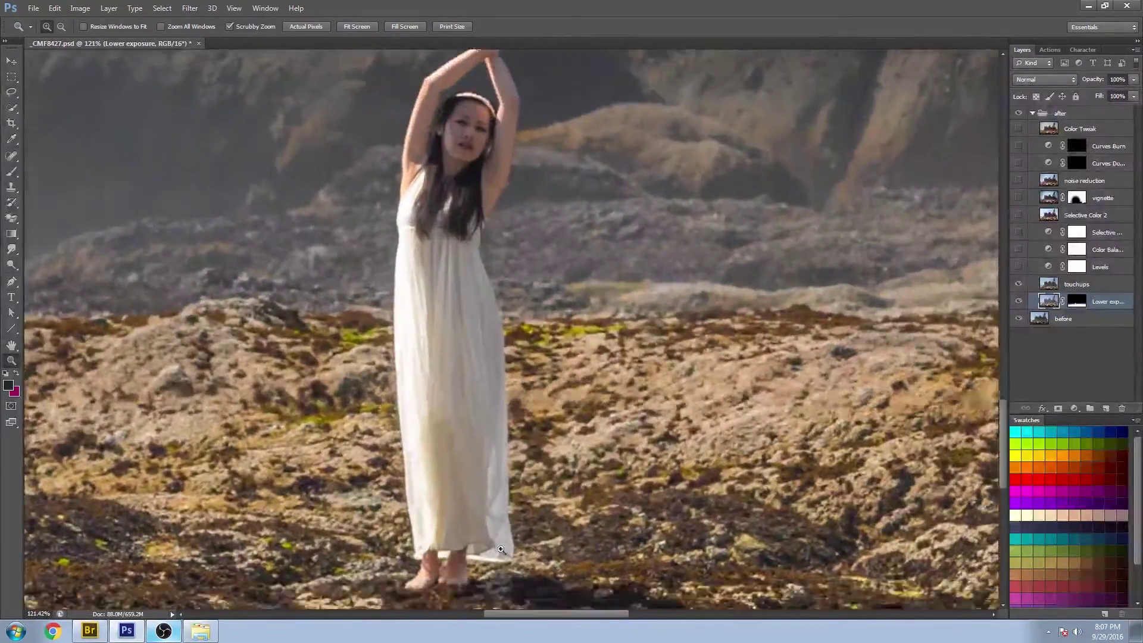
scroll(499, 548, "down", 2)
scroll(497, 552, "down", 1)
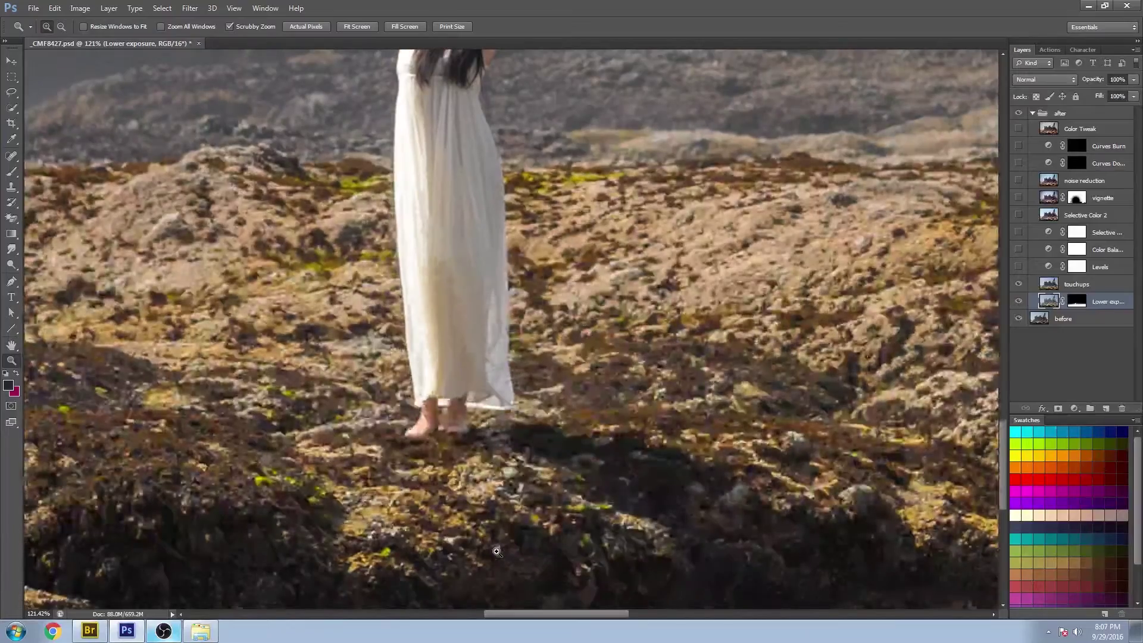
scroll(497, 552, "up", 3)
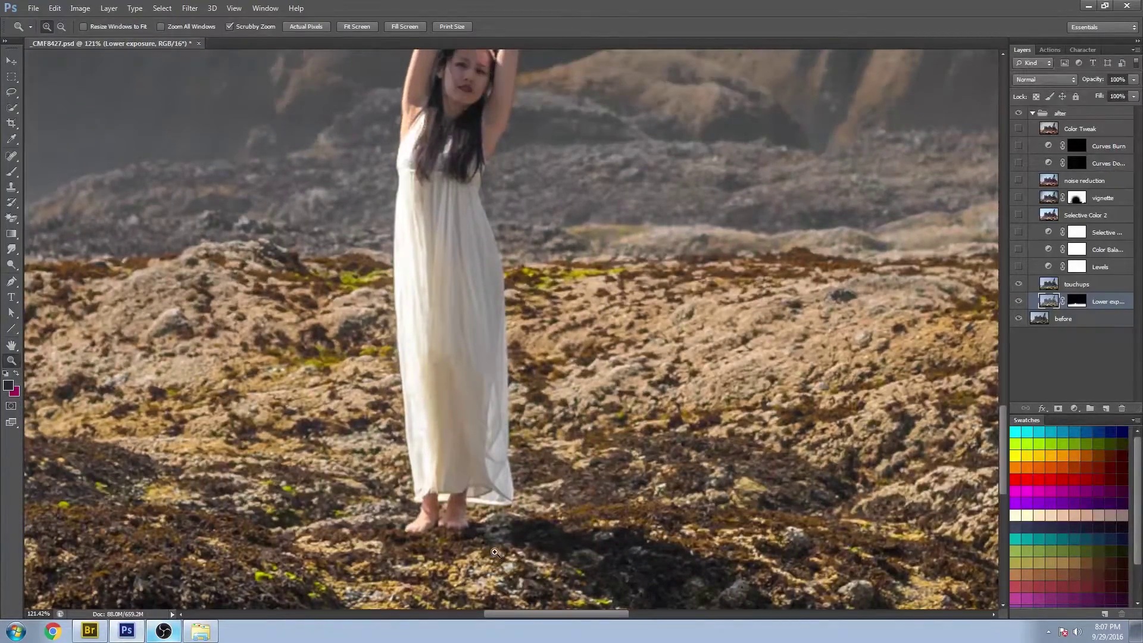
scroll(490, 558, "up", 2)
scroll(490, 559, "down", 4)
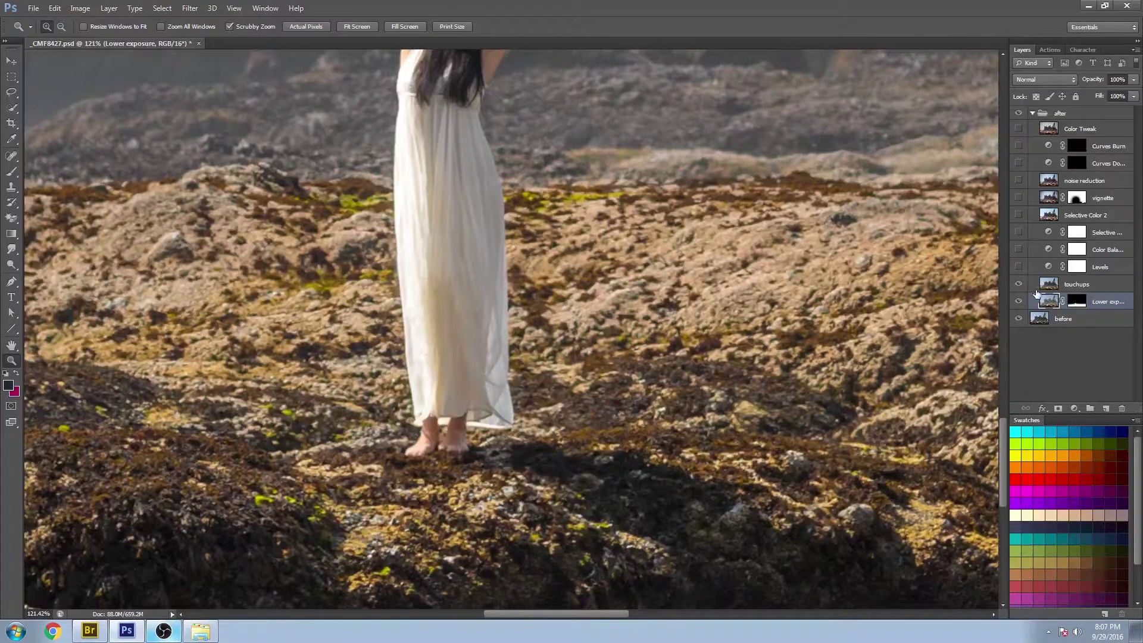
left_click(1018, 284)
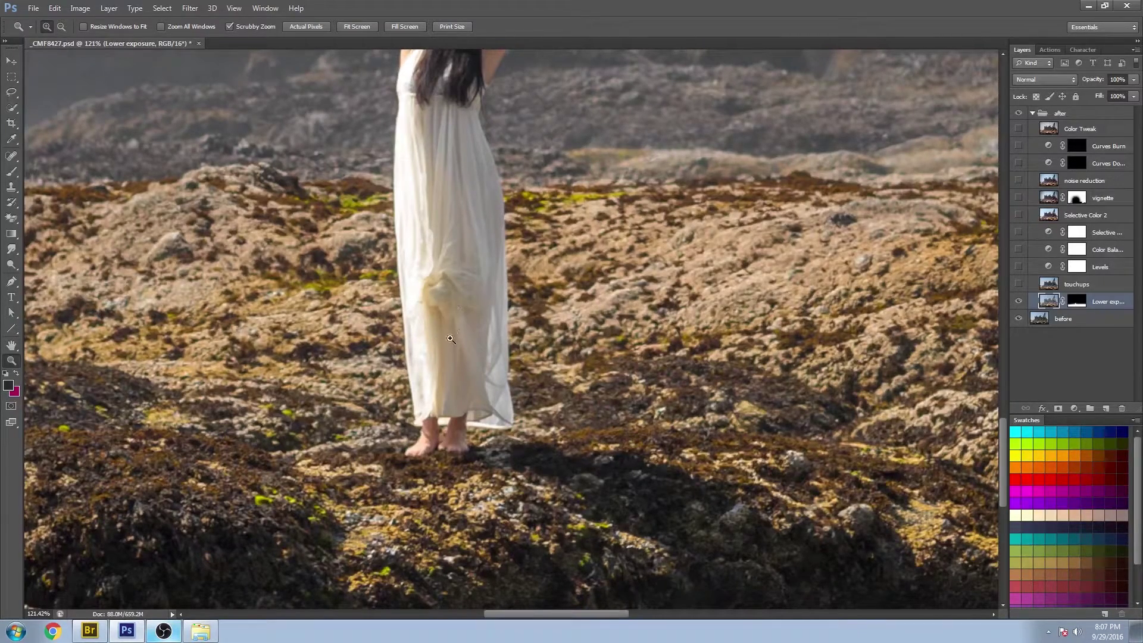
Turn touchups back on to remove the knot, then fit the whole photo on screen
left_click_drag(453, 337, 449, 348)
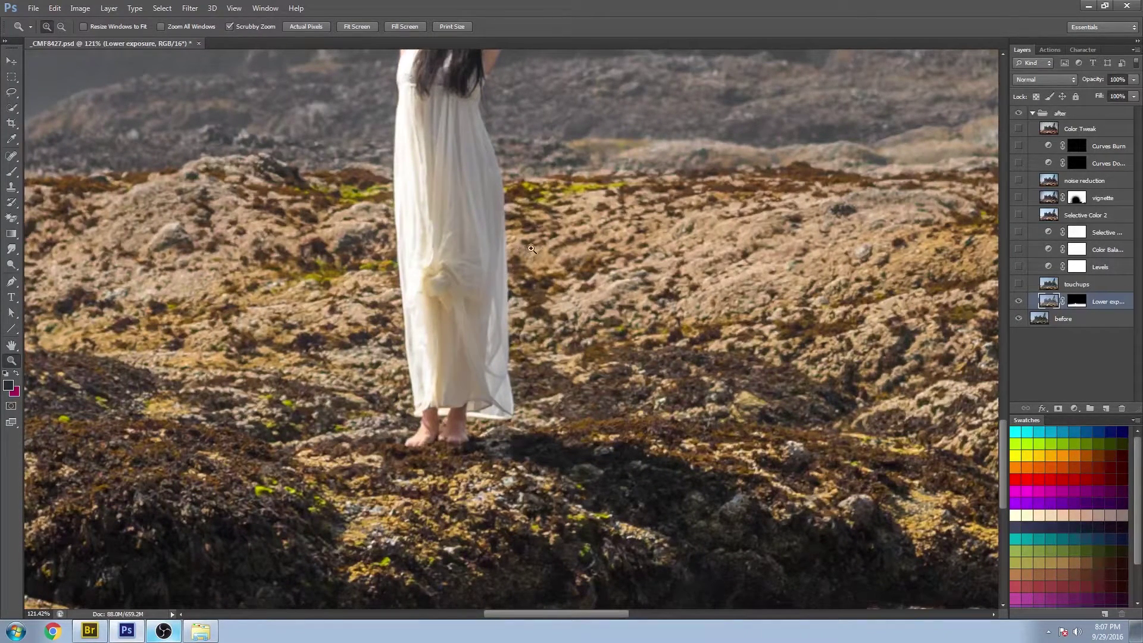
left_click(1018, 284)
left_click(1019, 284)
left_click(1019, 285)
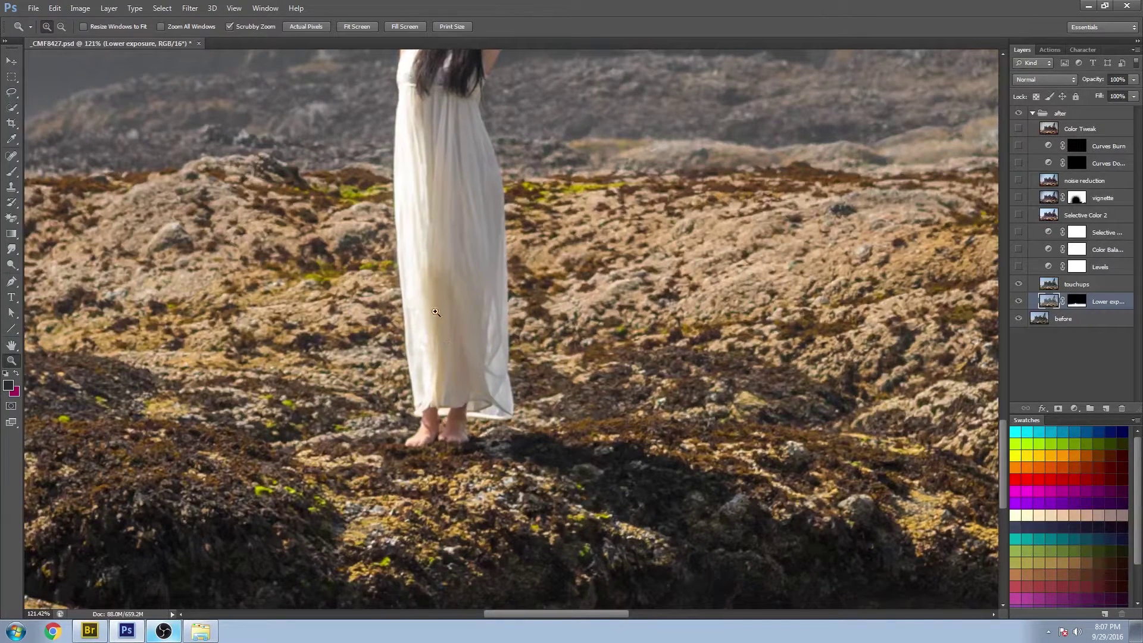
right_click(569, 299)
left_click(608, 305)
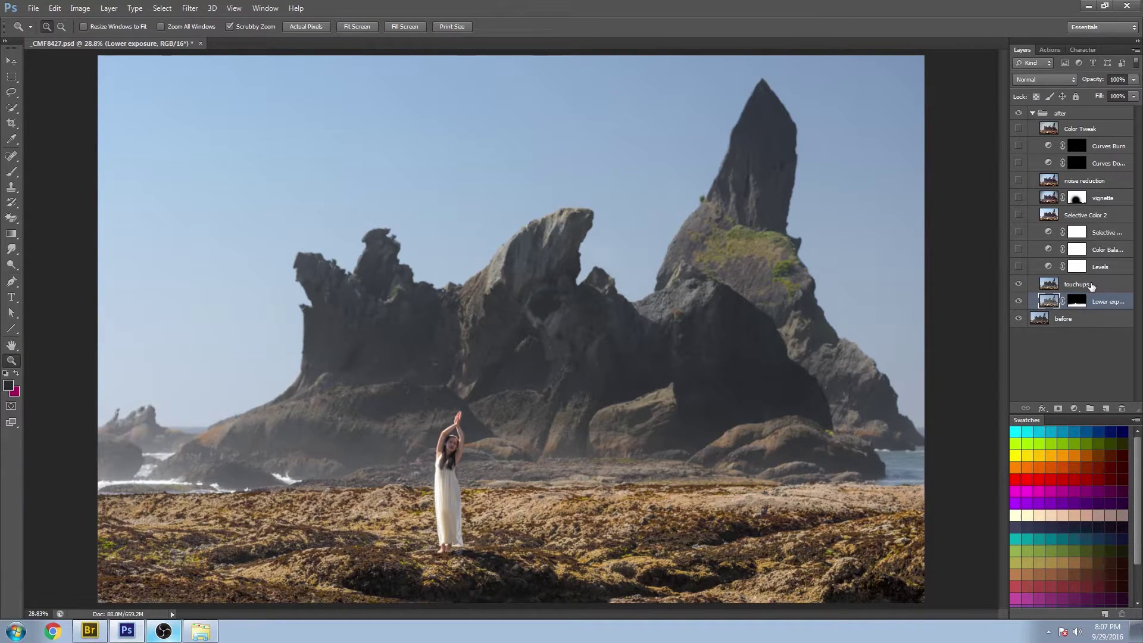
Turn on the Levels adjustment, toggling it to compare the brighter photo
left_click(1019, 268)
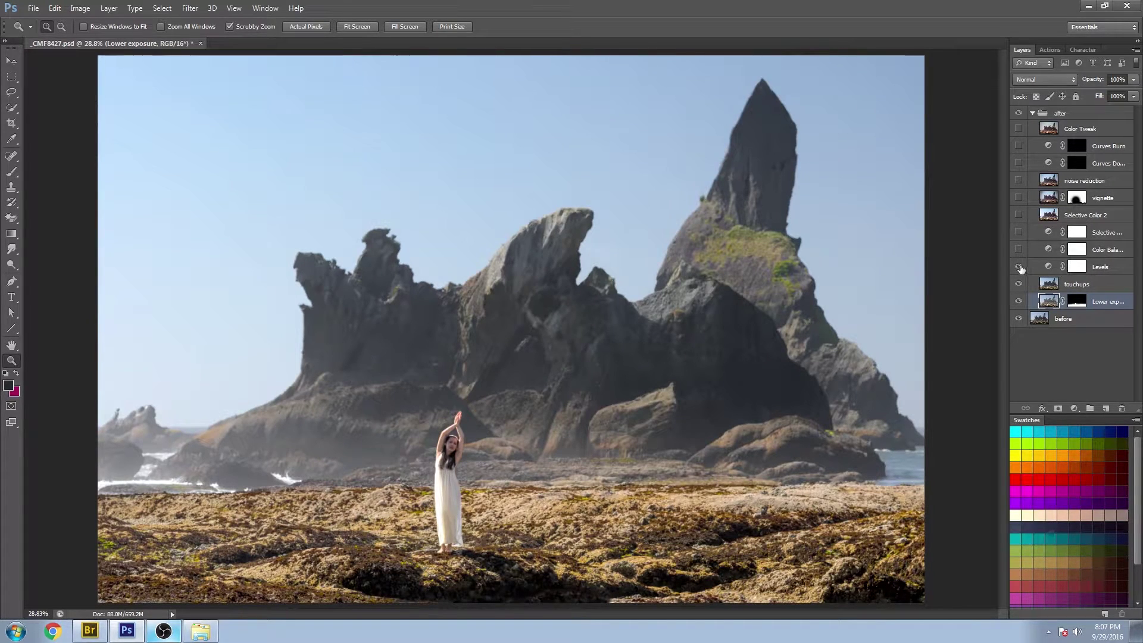
left_click(1020, 267)
left_click(1019, 267)
left_click(1019, 267)
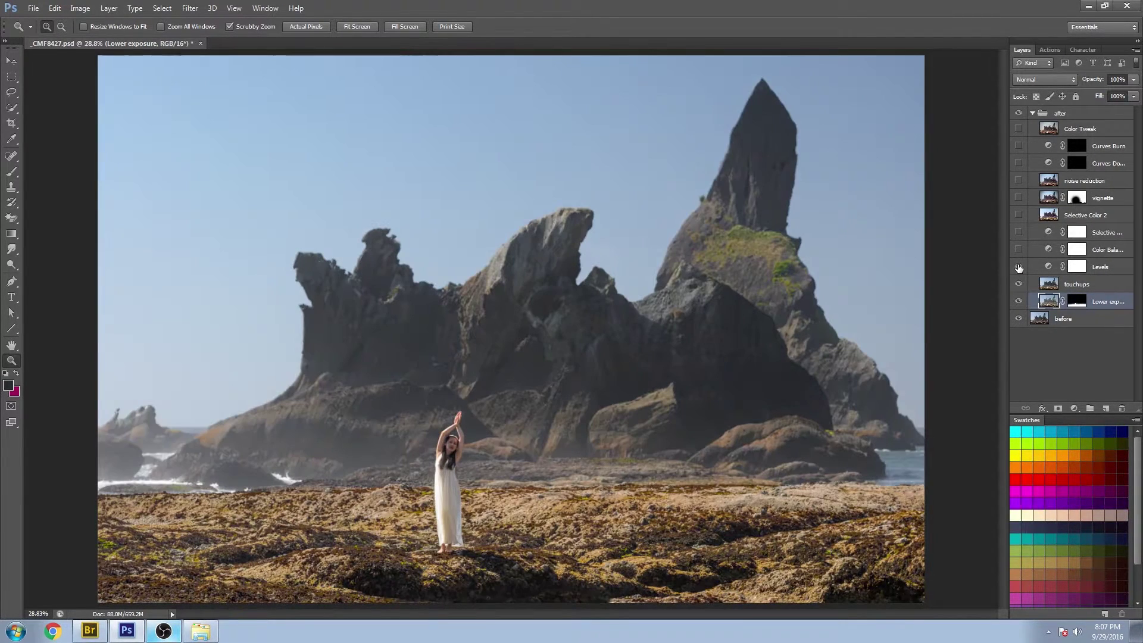
left_click(1019, 268)
Review the Levels settings (22, 1.26, 233) and close them
left_click(1039, 268)
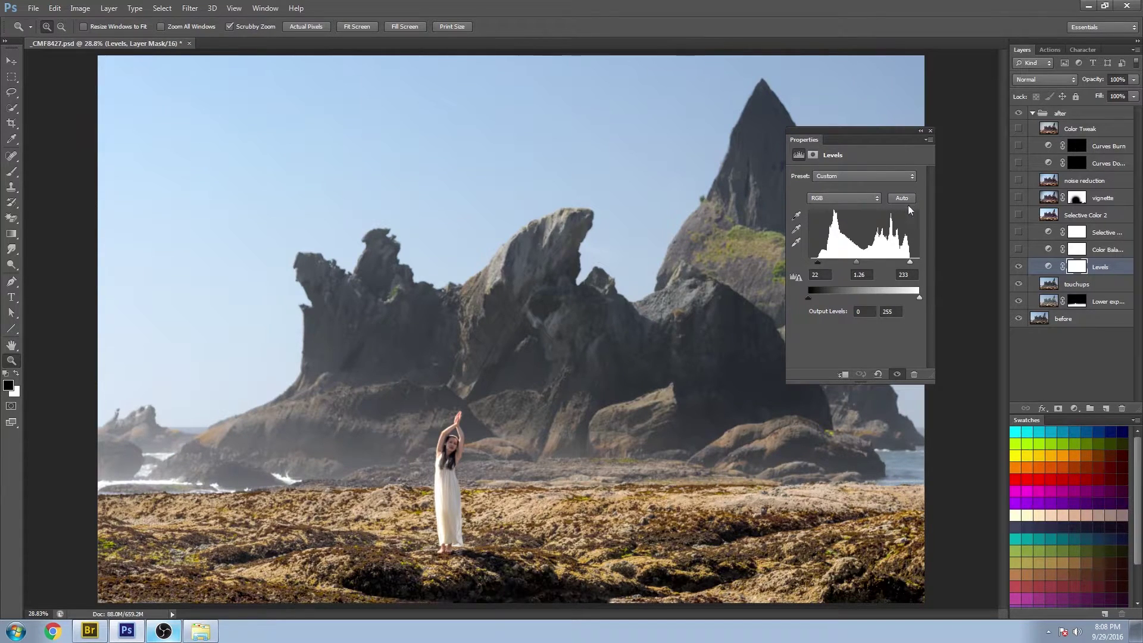
left_click(930, 131)
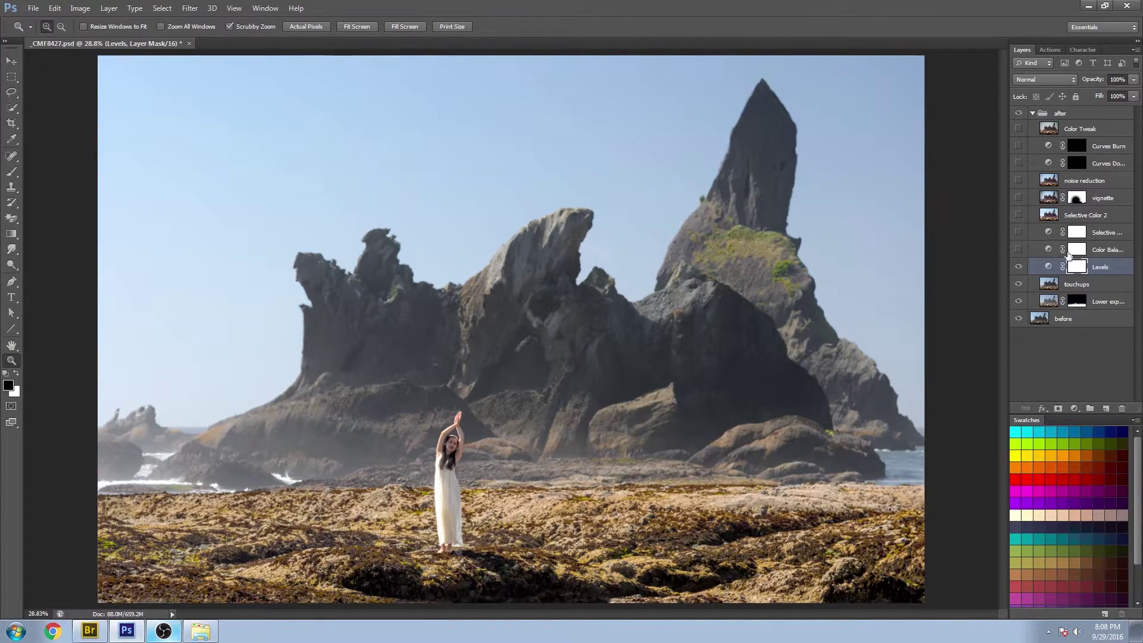
double_click(1049, 250)
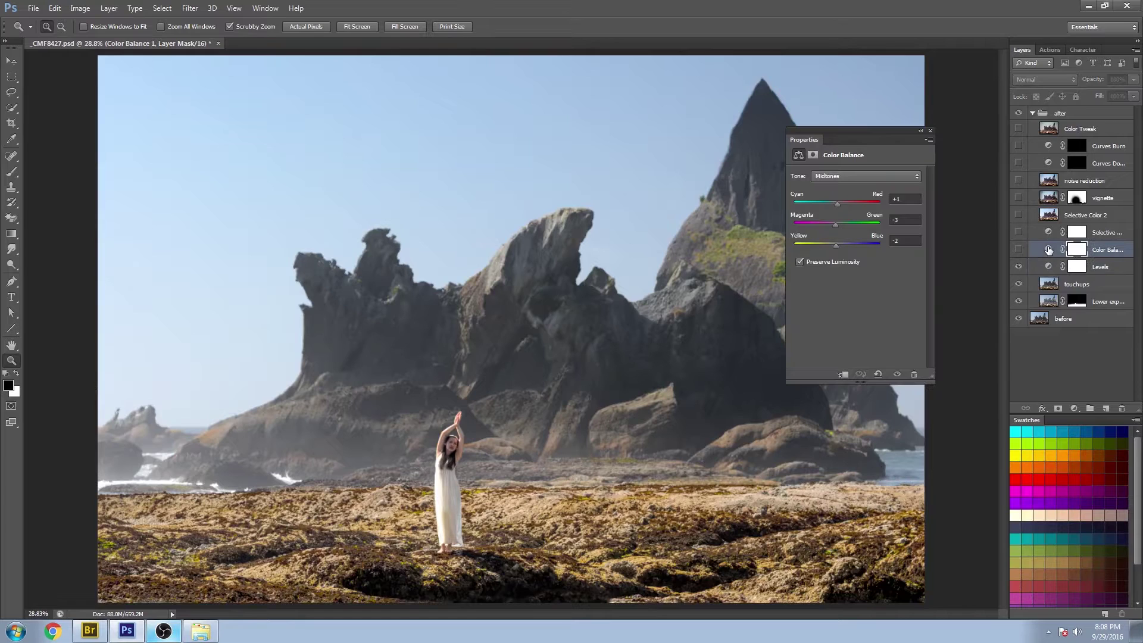
Toggle Color Balance to compare its purple tint, leaving it switched on
left_click(931, 132)
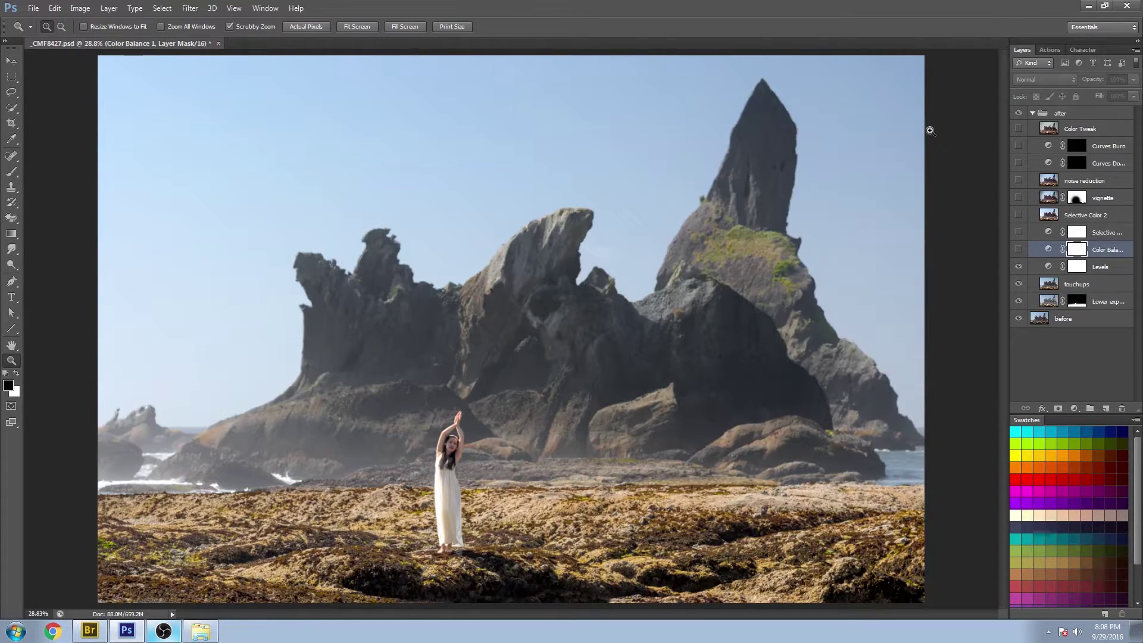
left_click(1020, 253)
left_click(1020, 254)
left_click(1020, 253)
left_click(1020, 253)
left_click(1020, 253)
left_click(1020, 253)
left_click(1020, 253)
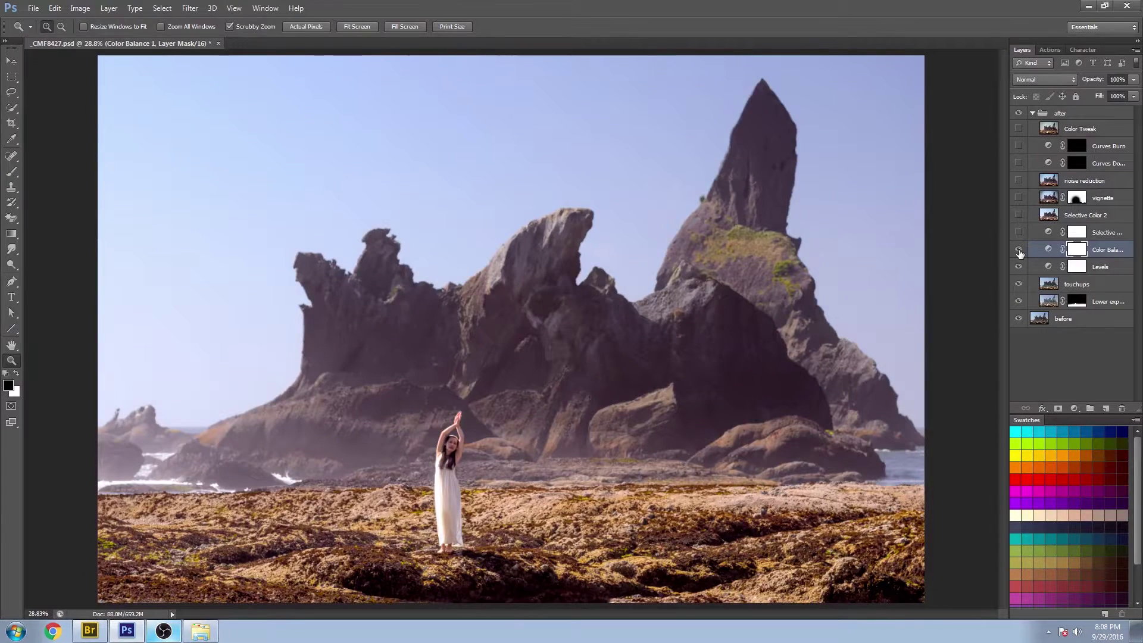
left_click(1020, 254)
left_click(1020, 253)
left_click(1020, 253)
left_click(1020, 253)
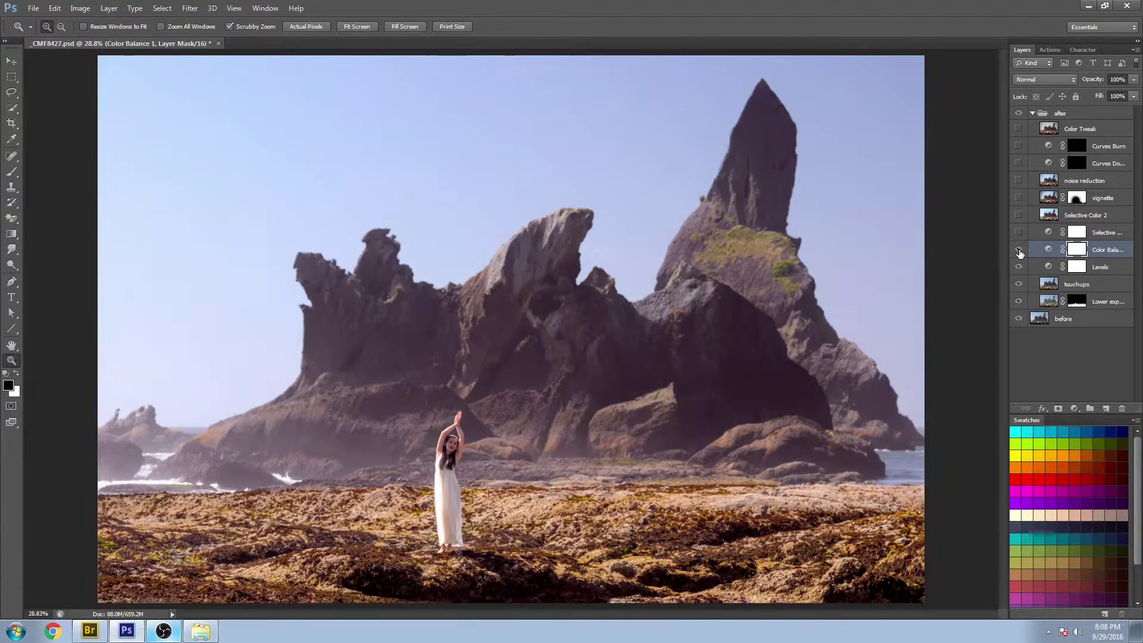
Review the Color Balance Shadows, Midtones and Highlights values, then close the settings
double_click(1048, 250)
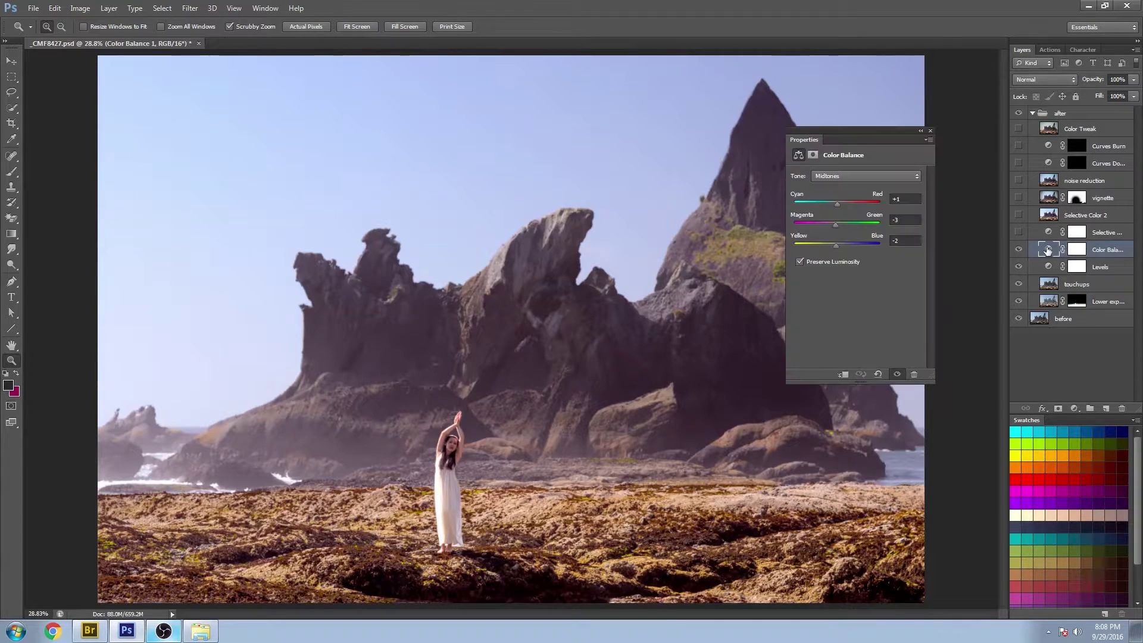
left_click(850, 175)
left_click(828, 187)
left_click(841, 176)
left_click(849, 197)
left_click(872, 177)
left_click(859, 204)
left_click(931, 132)
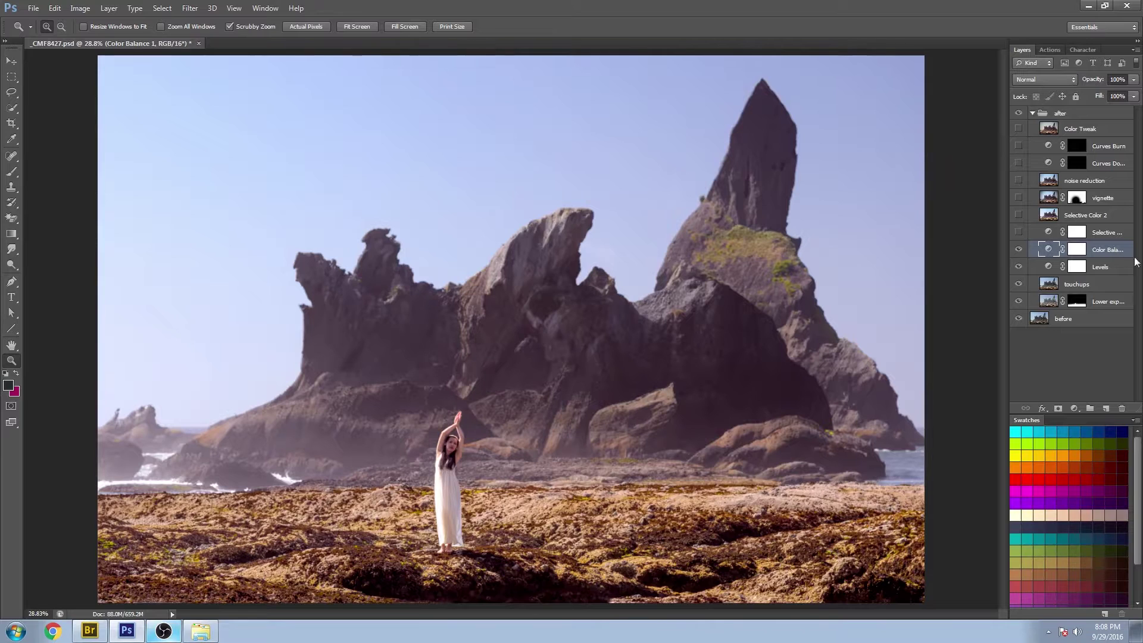
left_click(1038, 235)
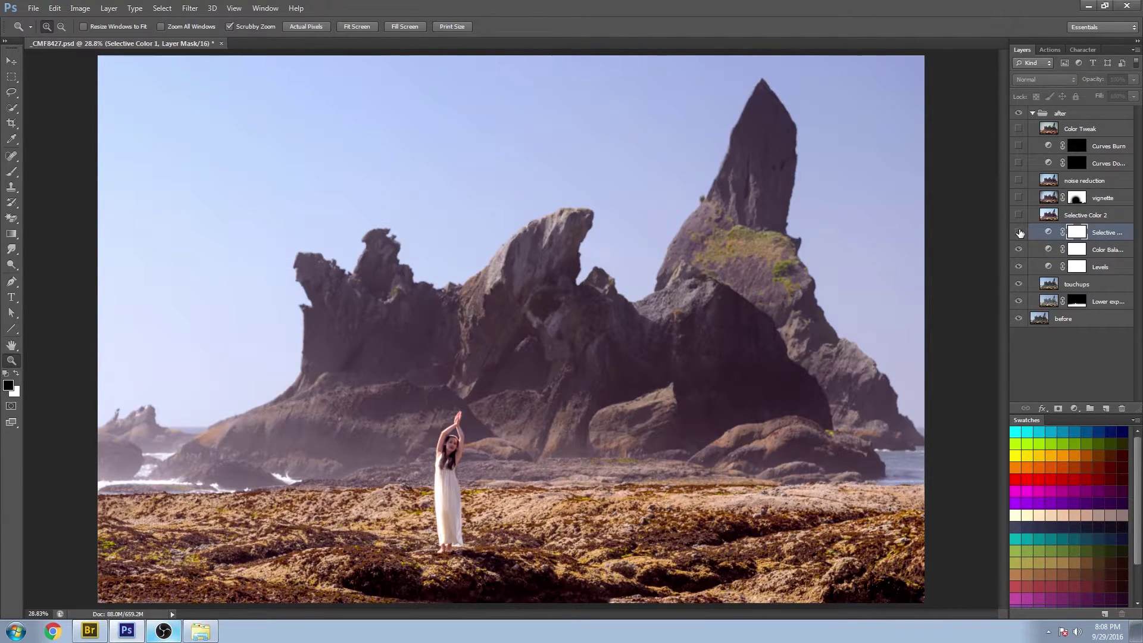
Toggle Selective Color 1 to compare the bluer sky, ending with it on
left_click(1019, 232)
left_click(1019, 232)
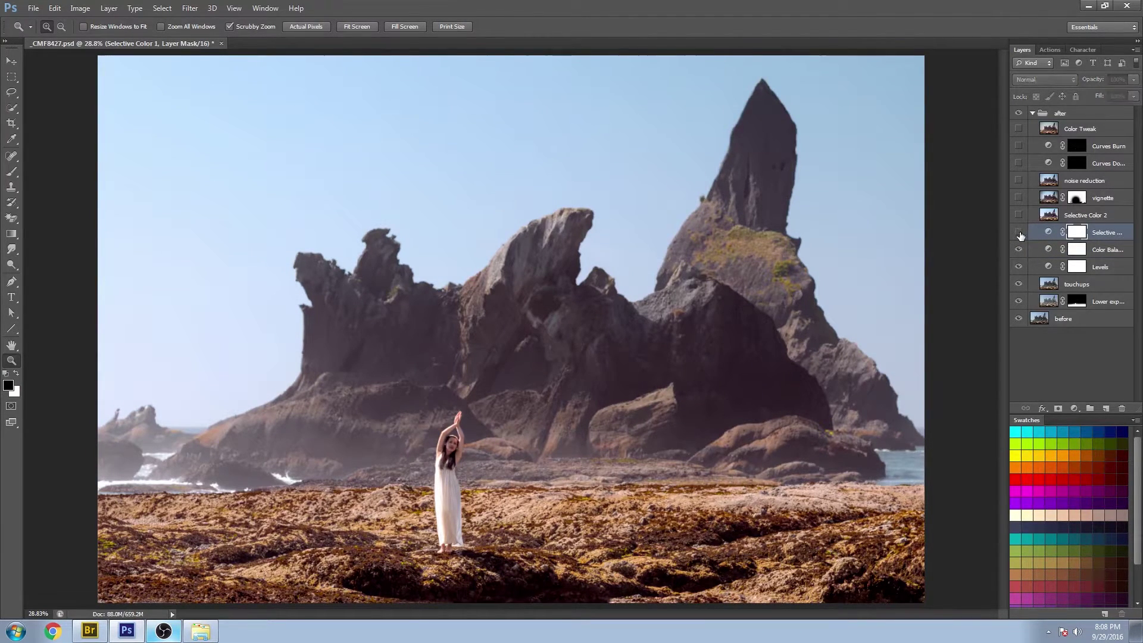
left_click(1019, 232)
left_click(1019, 232)
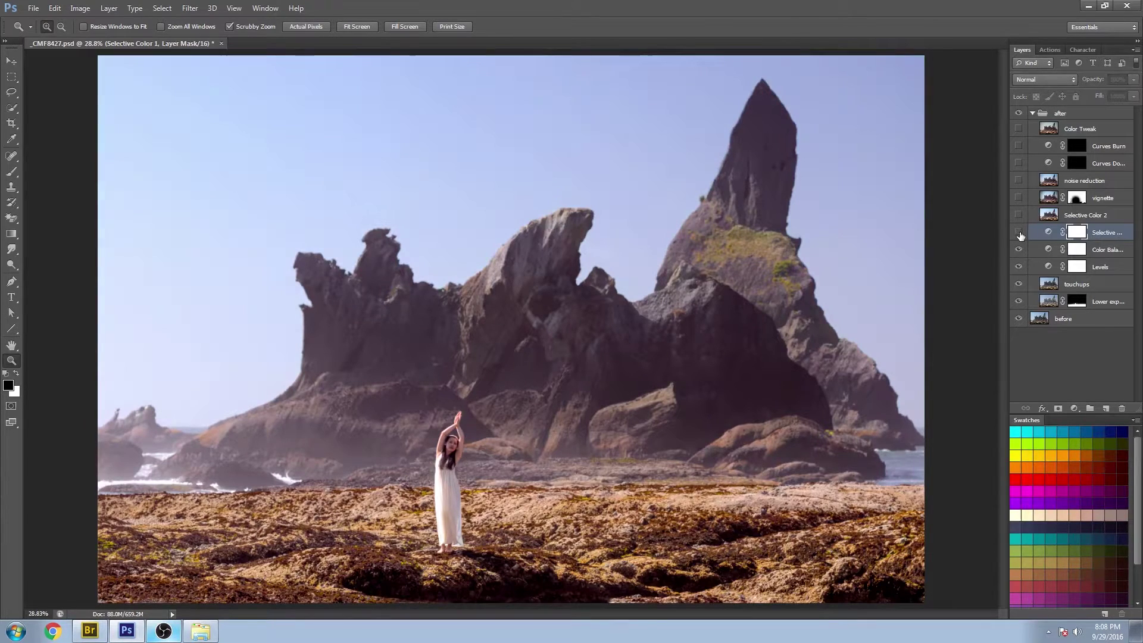
left_click(1019, 232)
left_click(1019, 232)
left_click(1019, 232)
left_click(1019, 232)
left_click(1019, 232)
left_click(1019, 232)
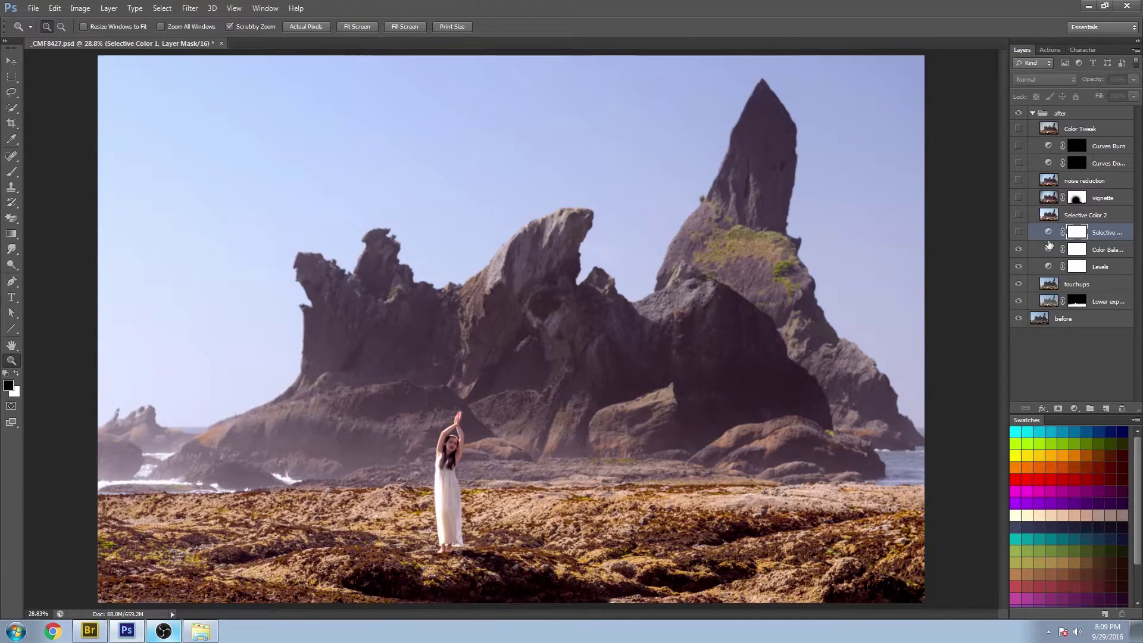
left_click(1019, 233)
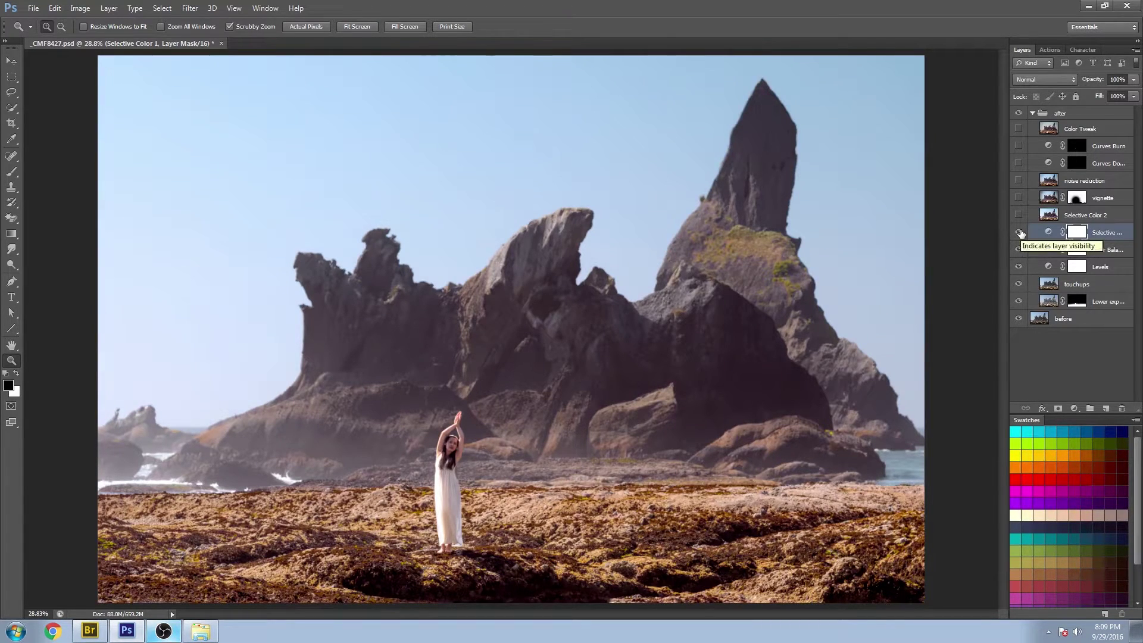
Compare with both Selective Color 1 and Color Balance hidden, then restore both
left_click(1019, 233)
left_click(1020, 249)
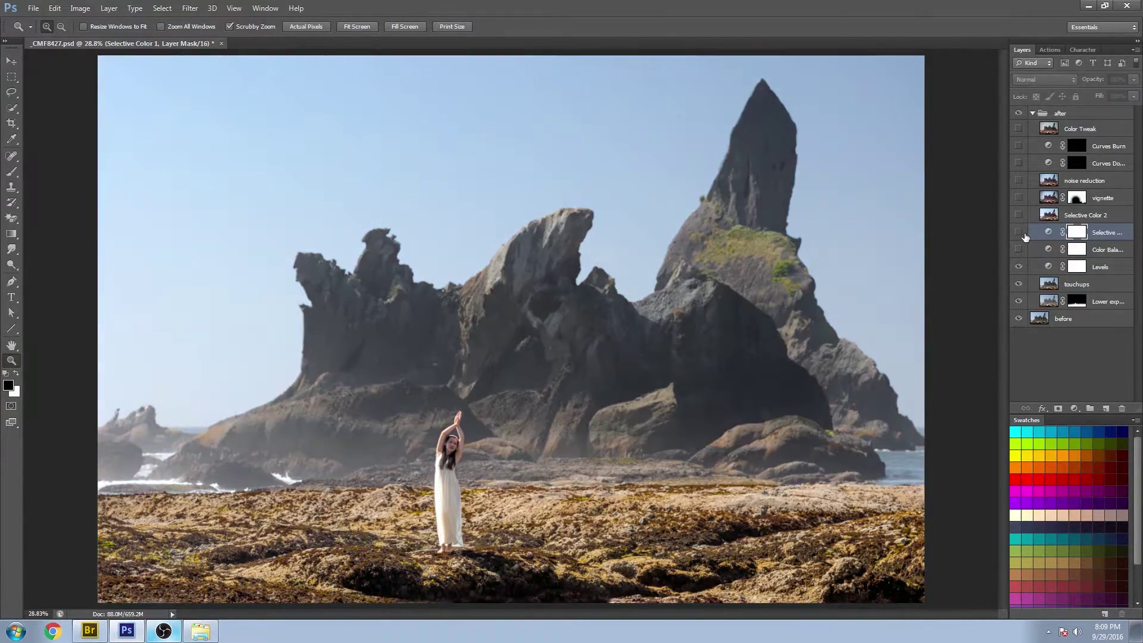
left_click(1020, 249)
left_click(1018, 232)
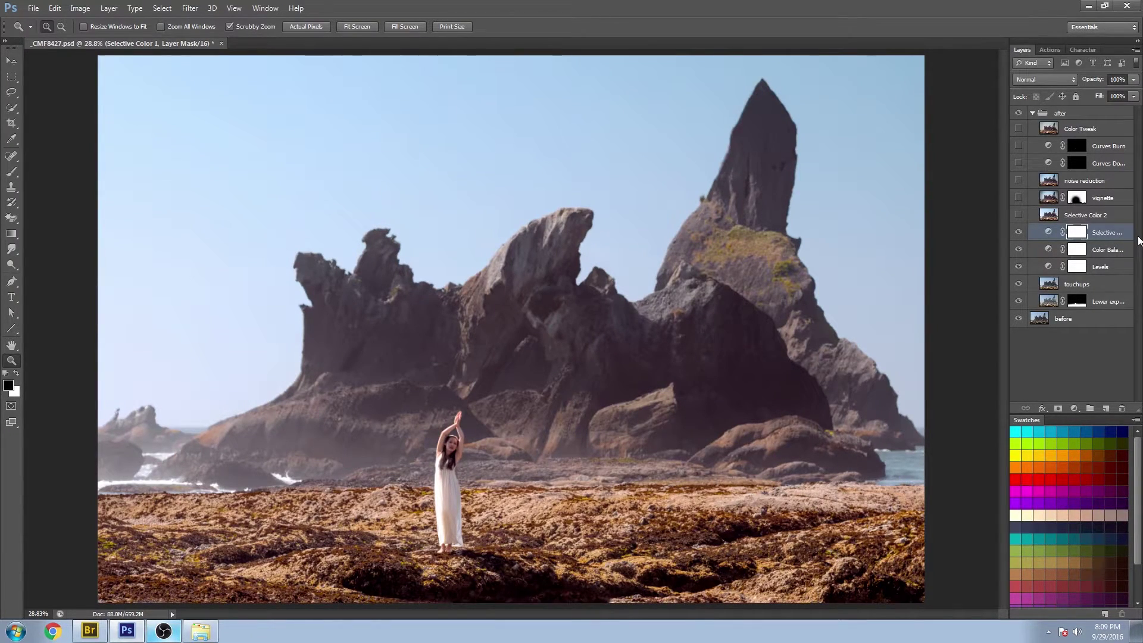
Enable Selective Color 2, inspect the rocks close up, then switch on the vignette layer
left_click(1018, 216)
left_click_drag(623, 362, 663, 375)
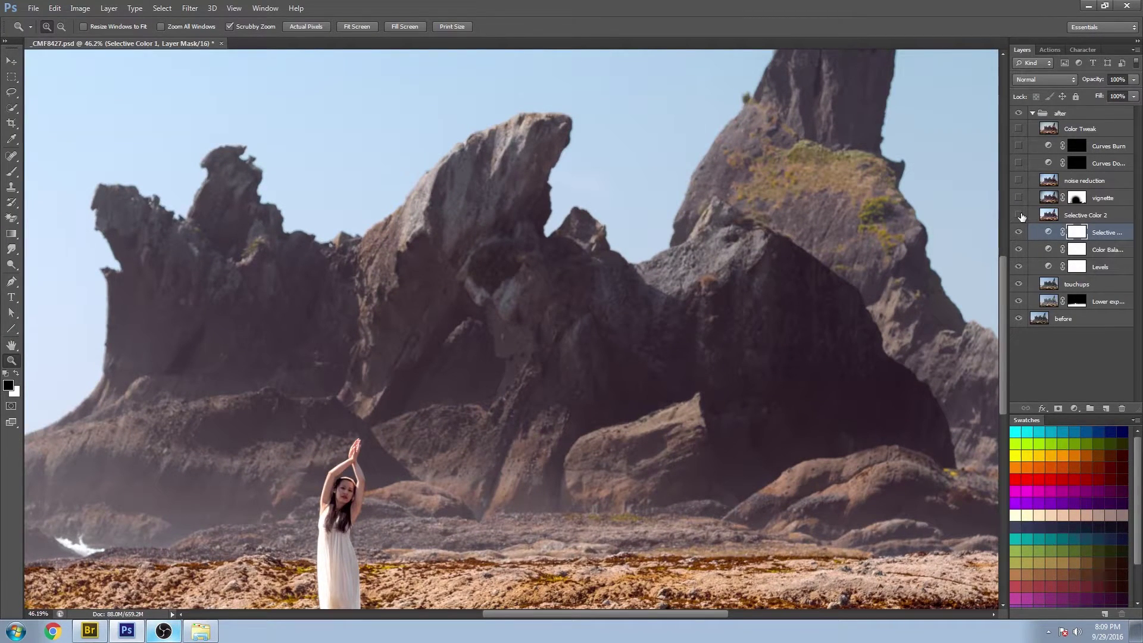
right_click(666, 291)
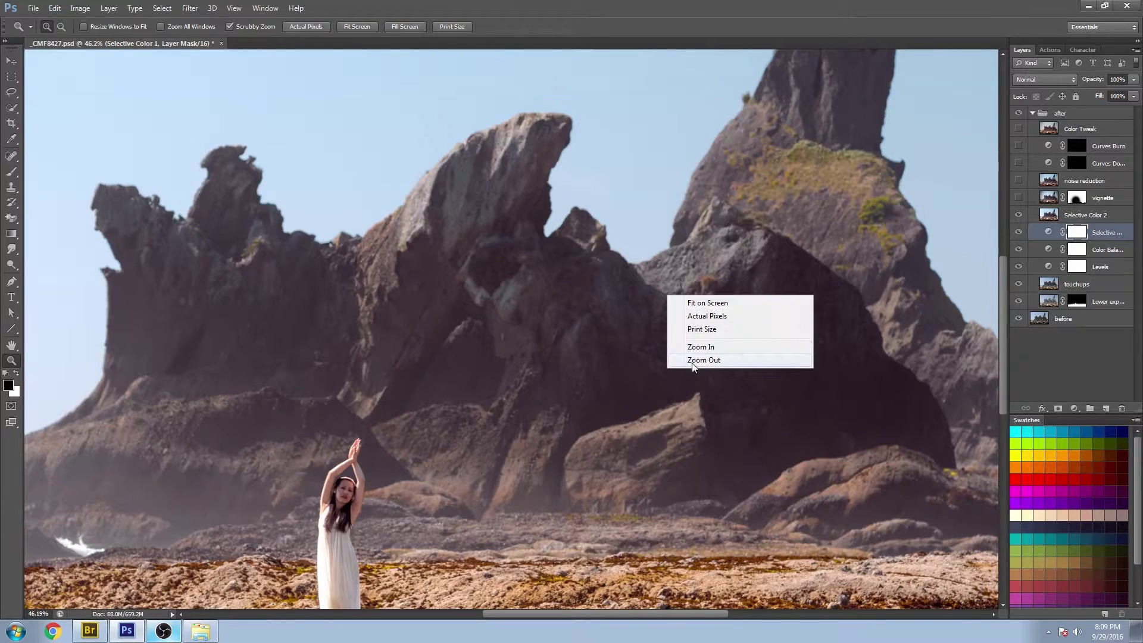
left_click(696, 360)
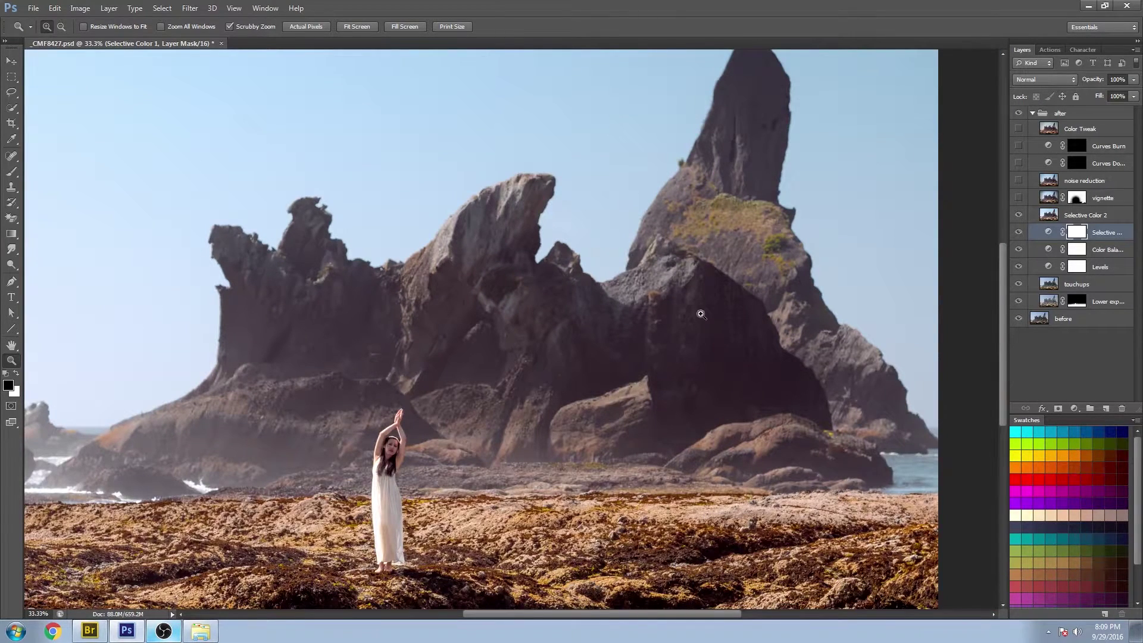
right_click(754, 305)
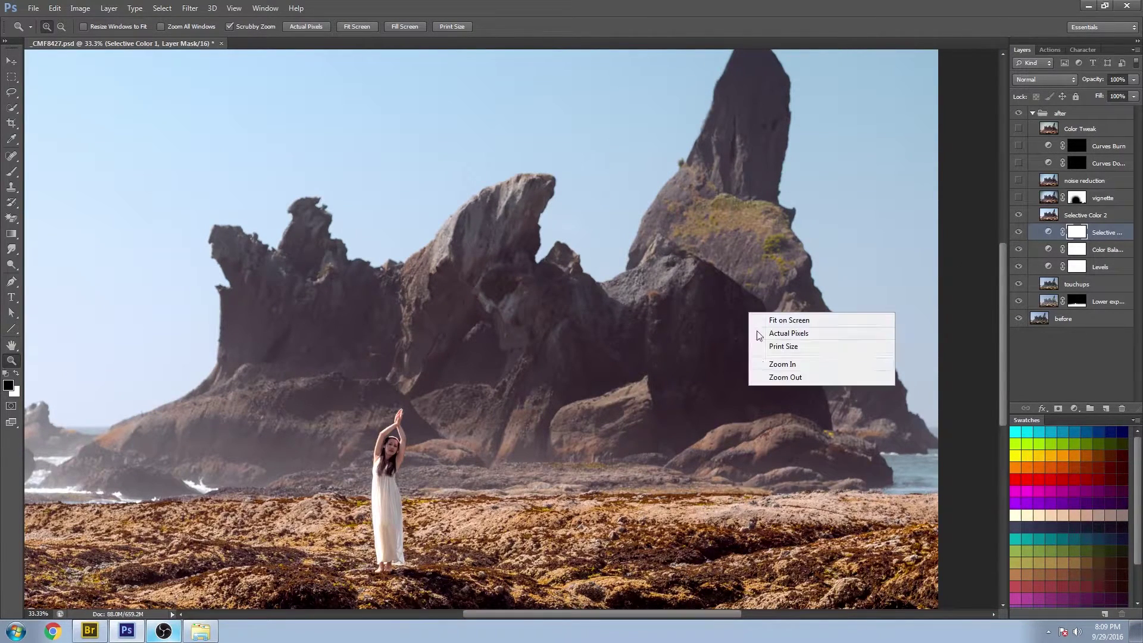
left_click(774, 375)
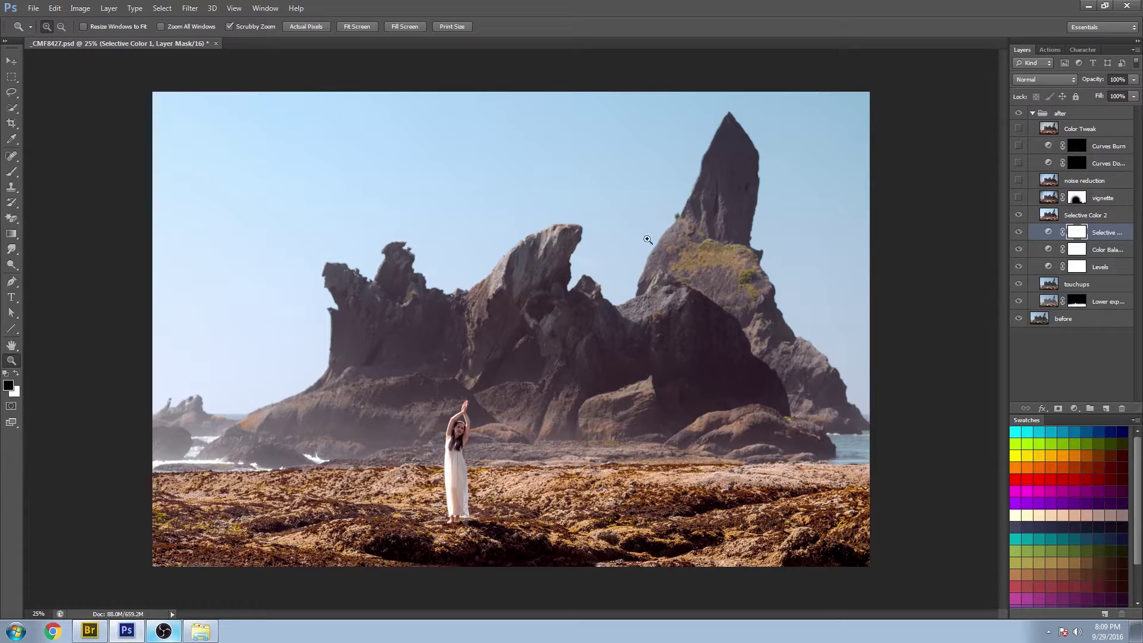
left_click(1019, 198)
Toggle the vignette layer off and on twice to compare the darkened edges, leaving it visible
left_click(1019, 198)
left_click(1020, 198)
left_click(1019, 197)
left_click(1019, 197)
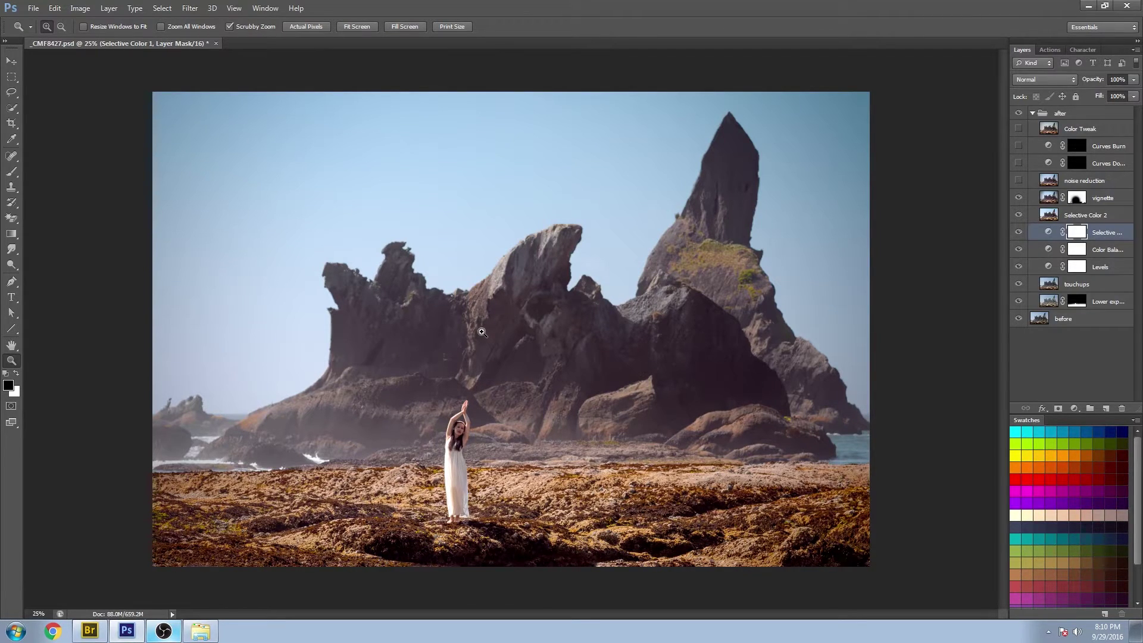
Set the vignette layer's blend mode to Luminosity, checking the rock spire zoomed in first
left_click(1111, 200)
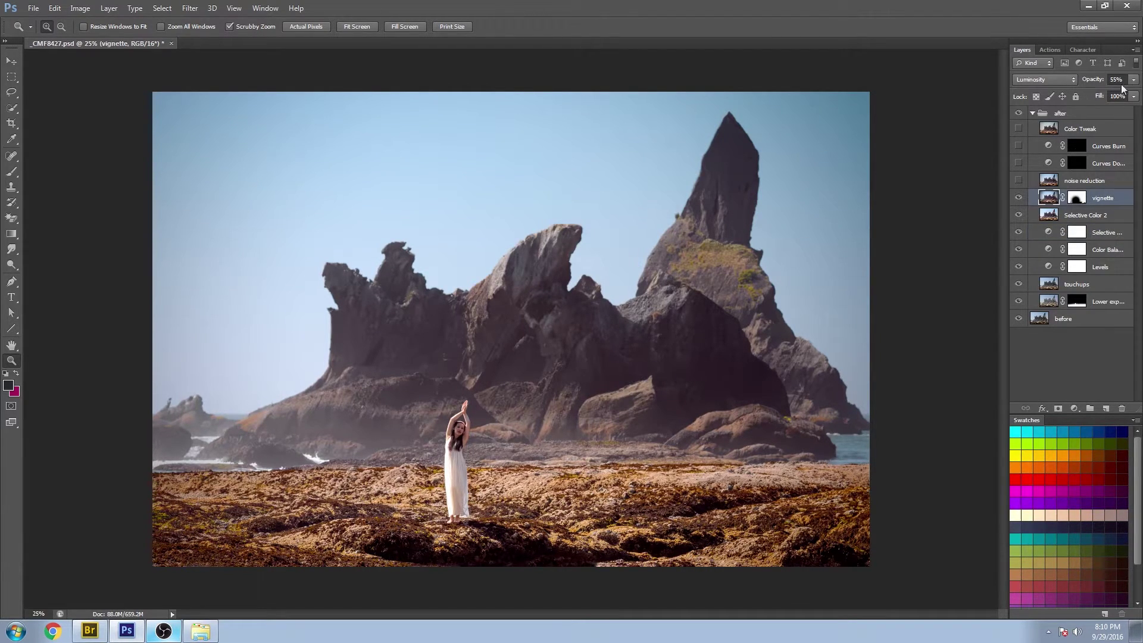
left_click(1054, 80)
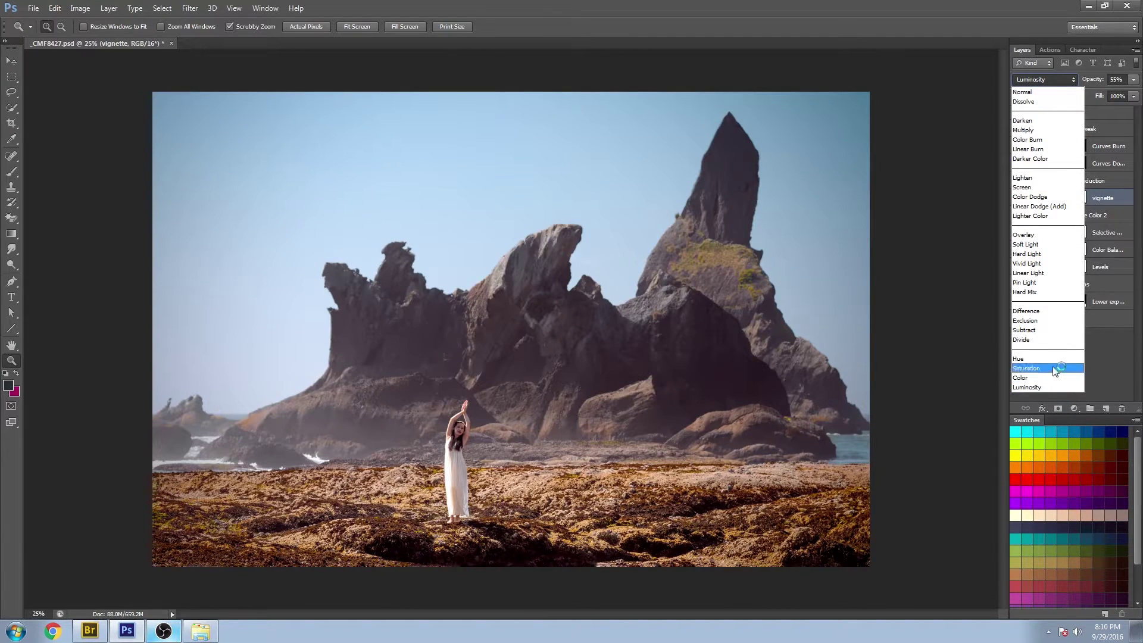
left_click(1037, 92)
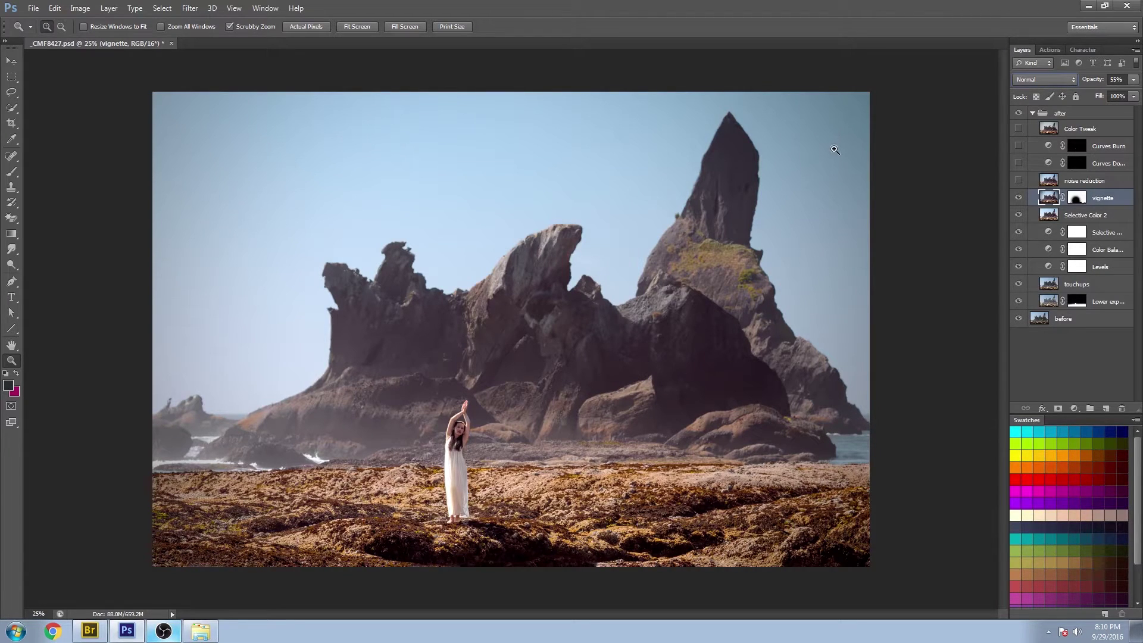
key("ctrl+plus")
left_click_drag(866, 130, 870, 201)
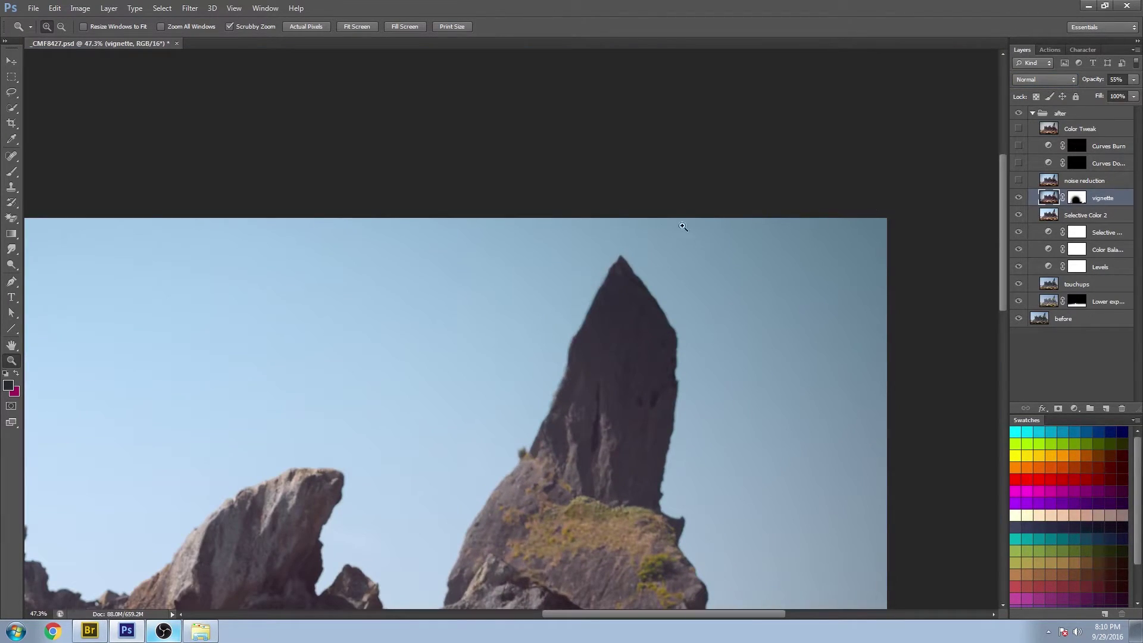
right_click(798, 351)
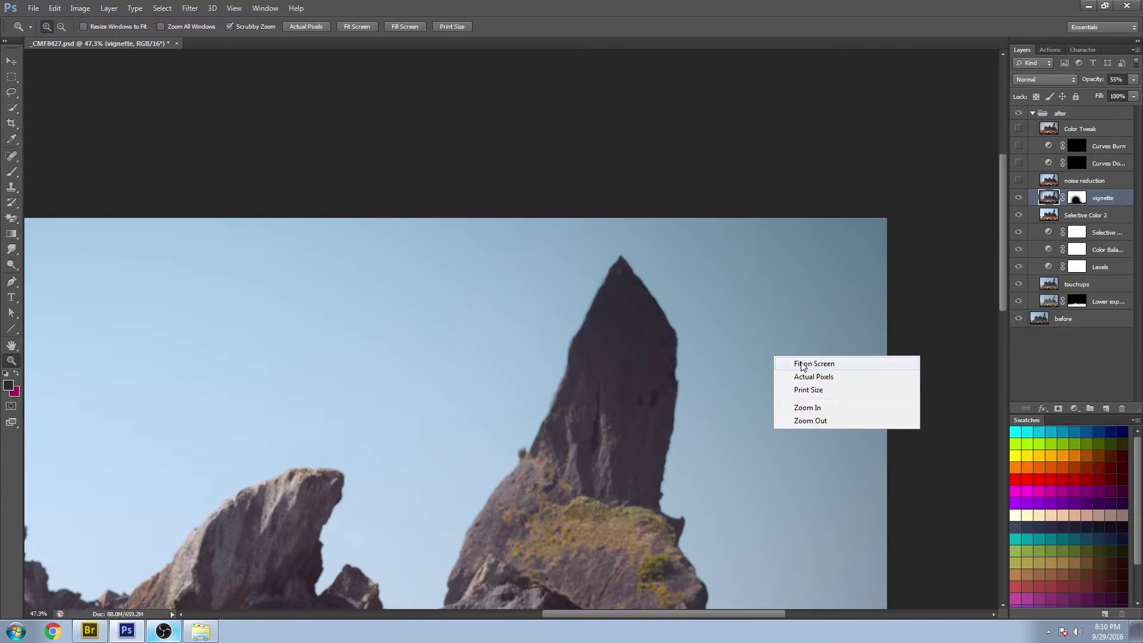
left_click(801, 361)
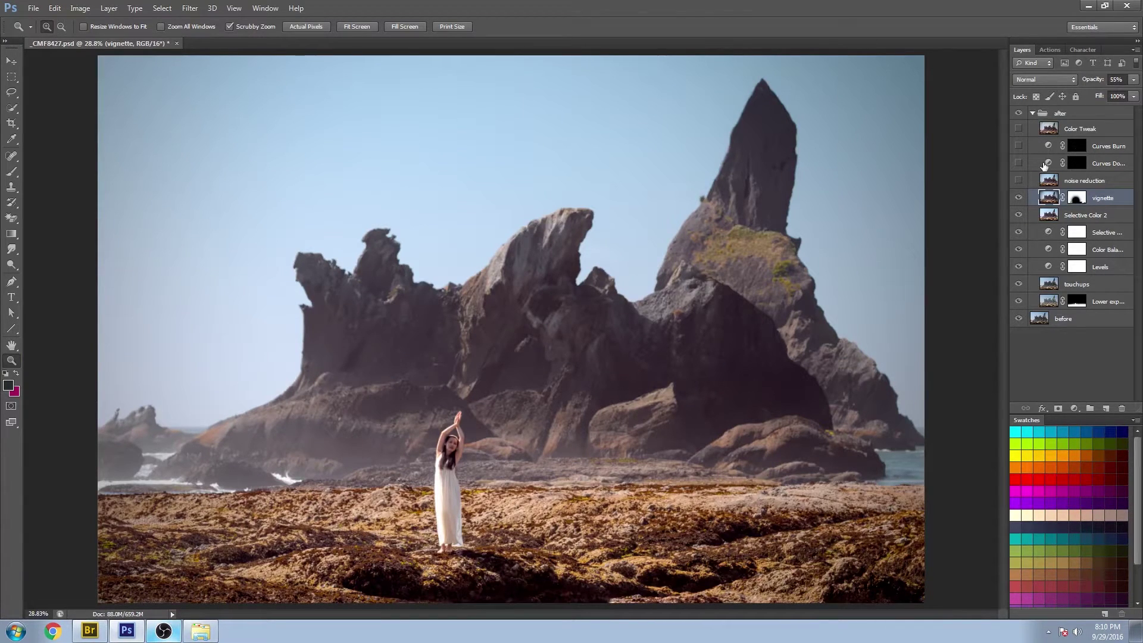
left_click(1033, 80)
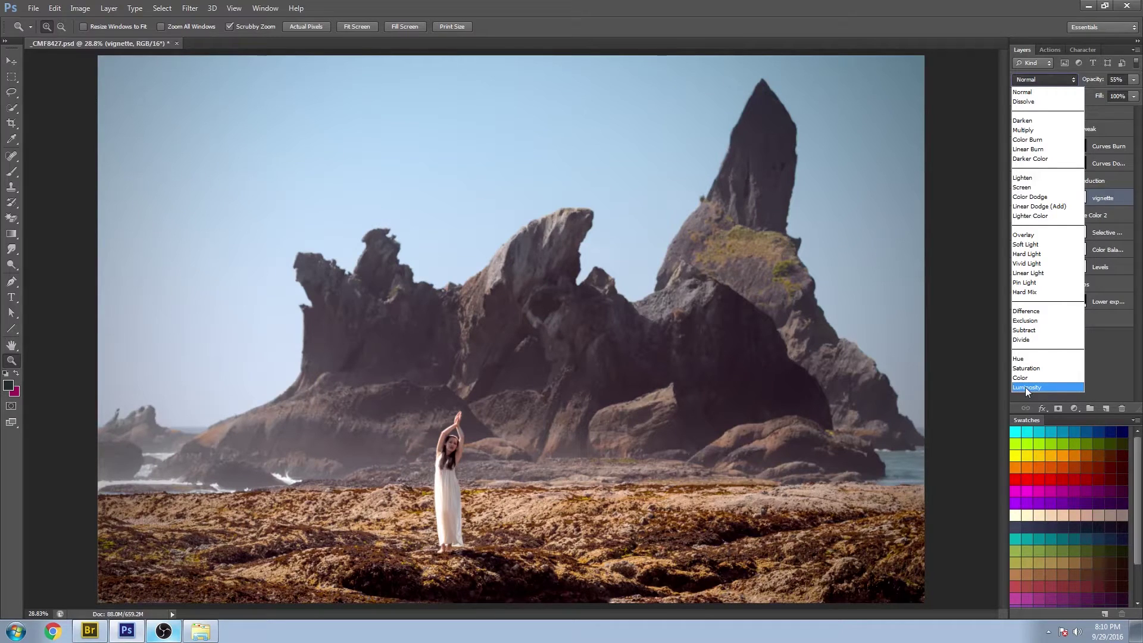
left_click(1036, 386)
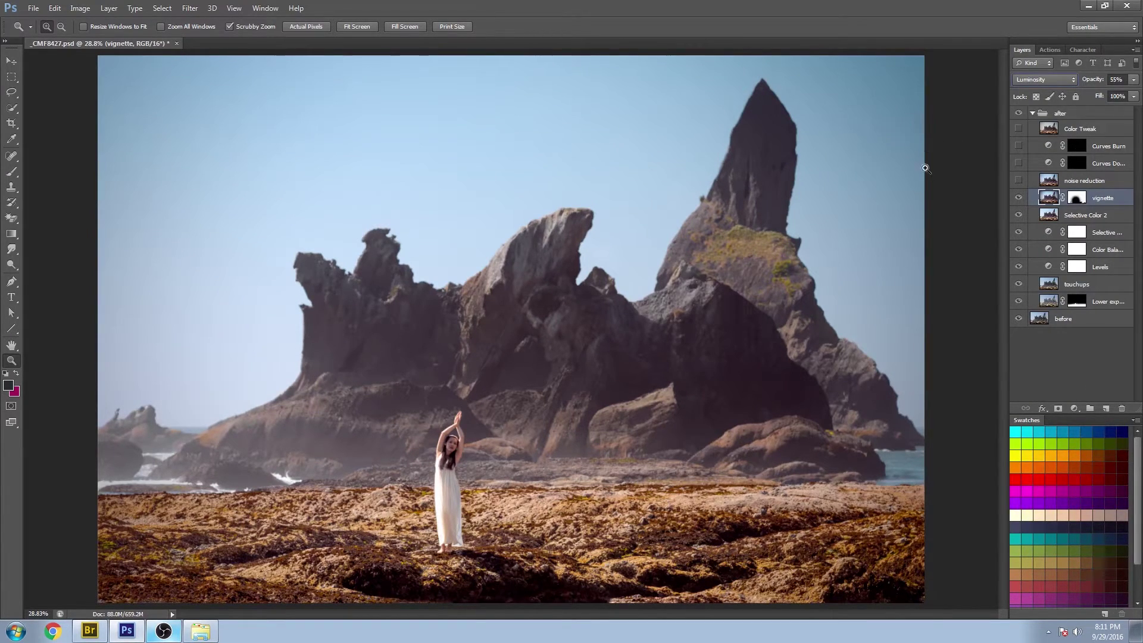
Compare the vignette on and off, then make the noise reduction layer visible
left_click(1019, 198)
left_click(1019, 198)
left_click(1019, 199)
left_click(1020, 197)
key("alt+bracketright")
left_click(1020, 181)
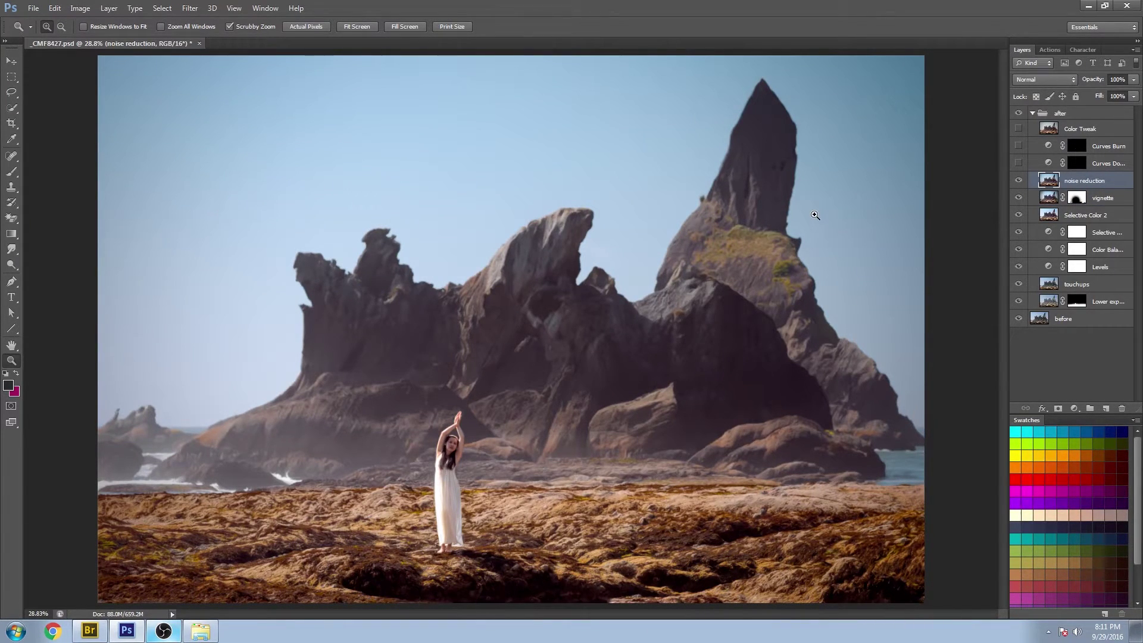
Preview Curves Burn, select Curves Dodge, and compare its lightening on the zoomed-in model
left_click(1019, 147)
left_click(1096, 166)
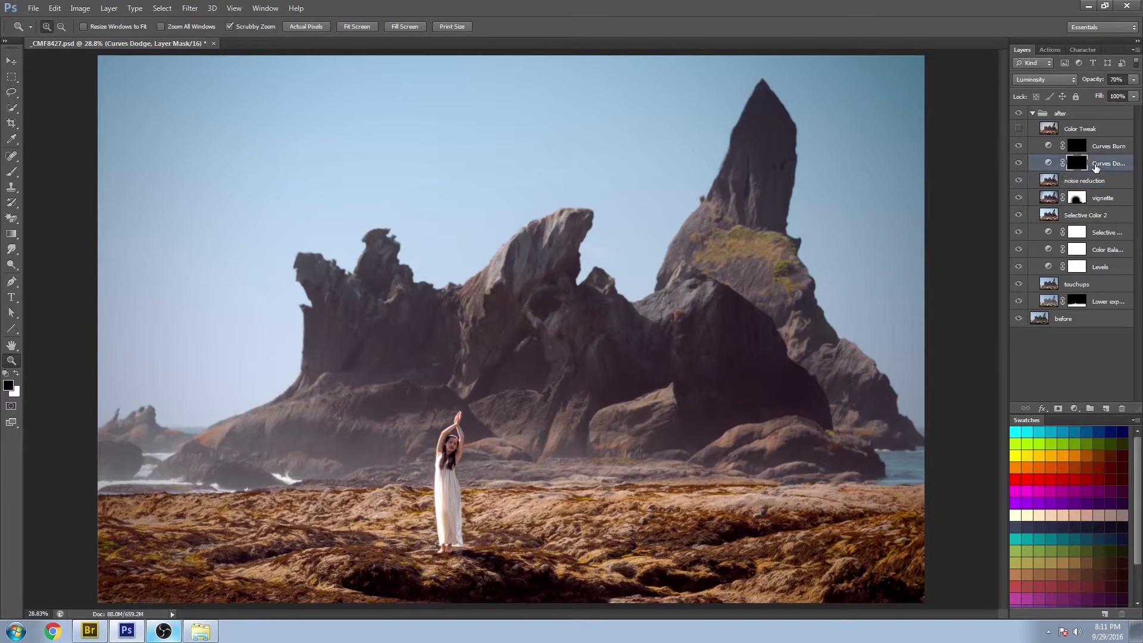
left_click(1018, 146)
left_click_drag(440, 475, 643, 413)
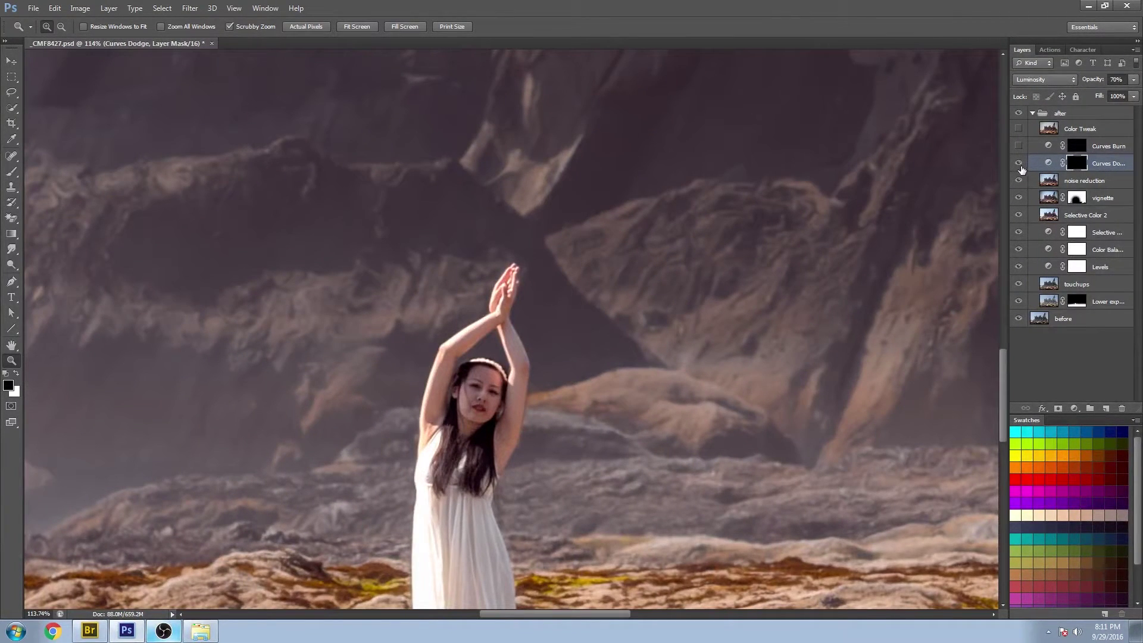
left_click(1020, 165)
left_click(1020, 164)
Magnify the model's face and arms and toggle Curves Dodge repeatedly, leaving it visible
left_click_drag(487, 404, 518, 429)
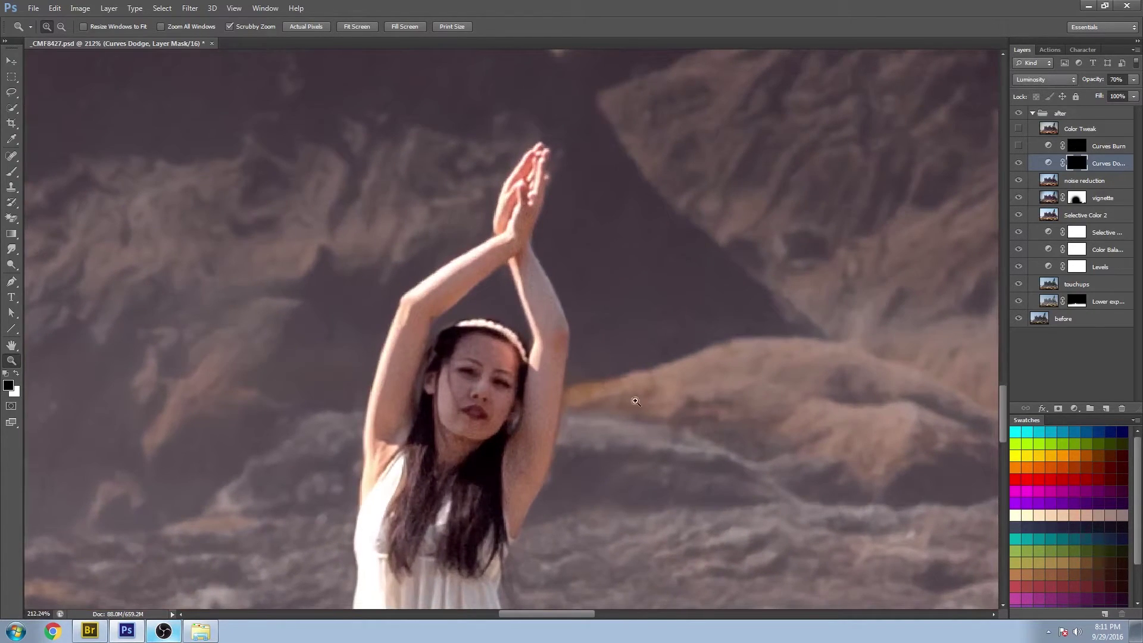
left_click(1019, 165)
left_click(1019, 165)
left_click(1019, 164)
left_click(1019, 164)
left_click(1018, 165)
left_click(1019, 164)
Compare the Curves Dodge lightening on the model's dress, ending with the layer visible
scroll(560, 385, "down", 5)
scroll(553, 389, "down", 12)
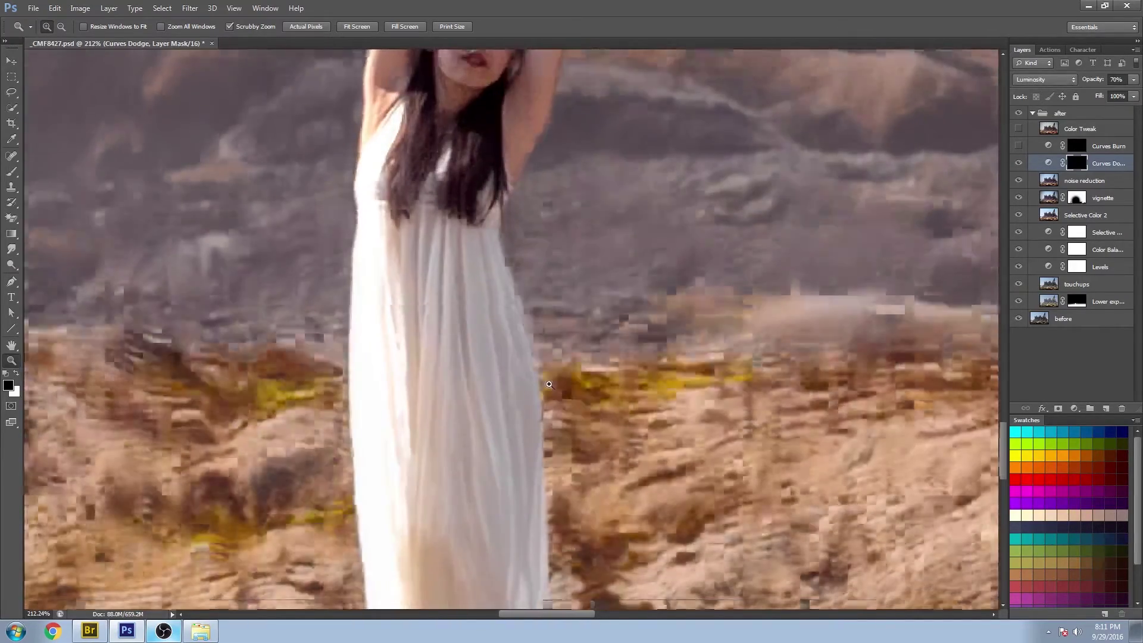
scroll(548, 379, "up", 3)
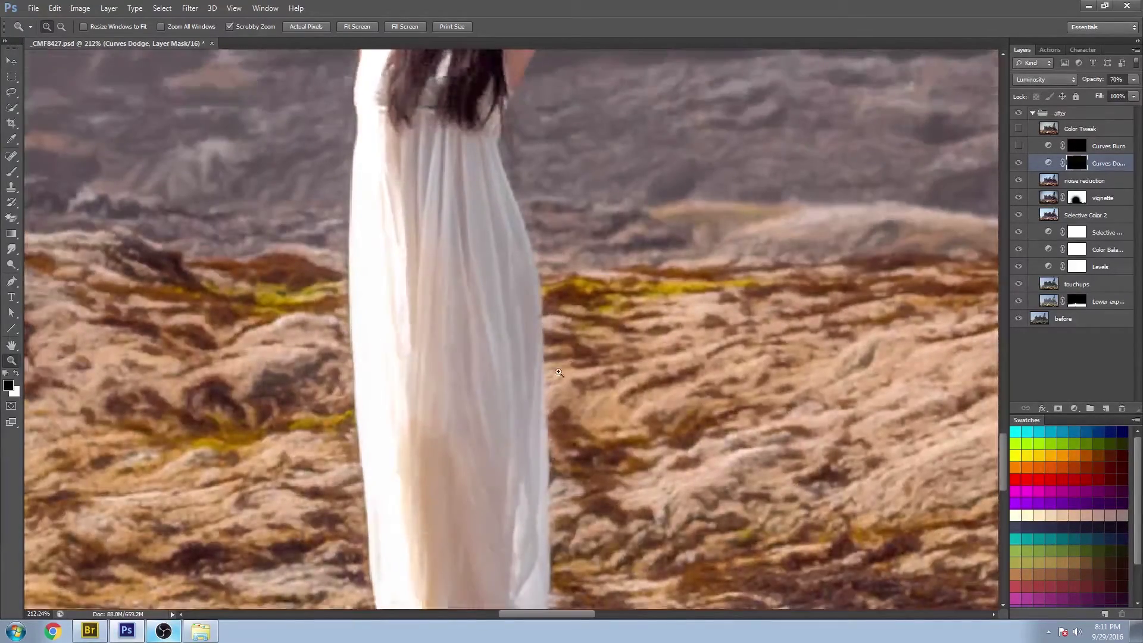
left_click(1019, 164)
left_click(1019, 164)
left_click(1018, 165)
left_click(1018, 164)
left_click(1019, 164)
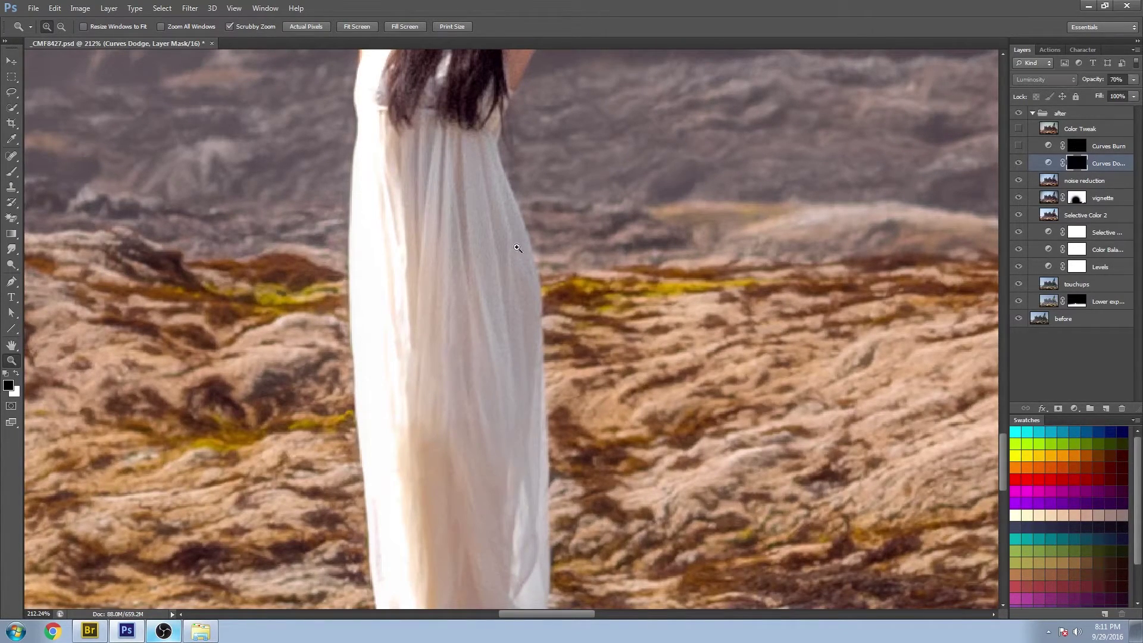
Compare the Curves Burn darkening on the dress, then open the Curves Dodge curve settings
scroll(485, 374, "down", 3)
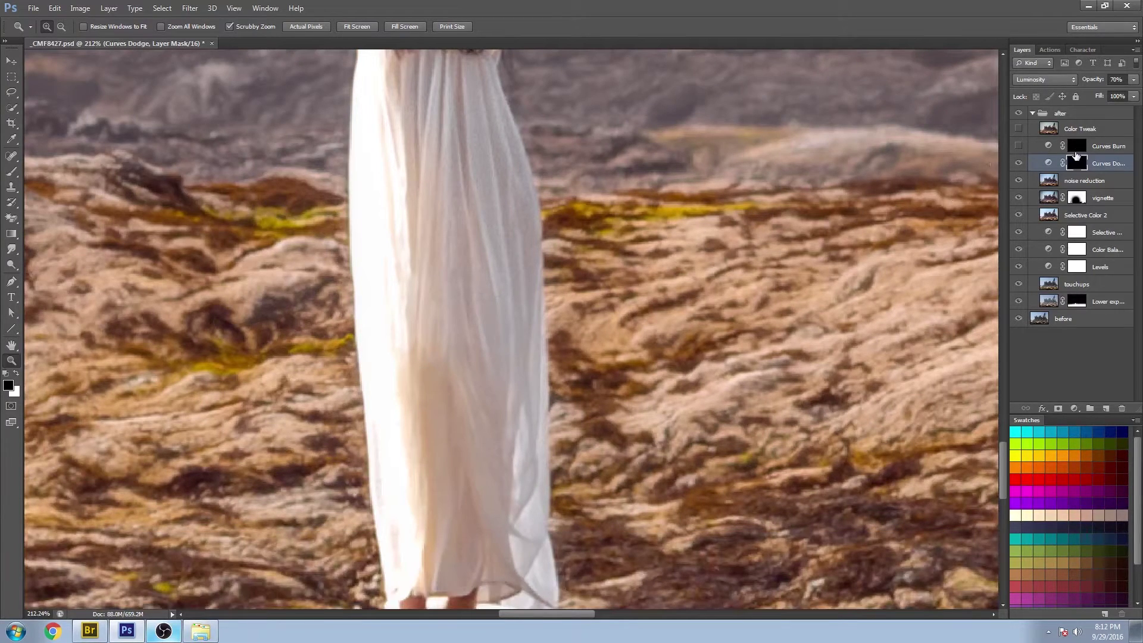
left_click(1019, 147)
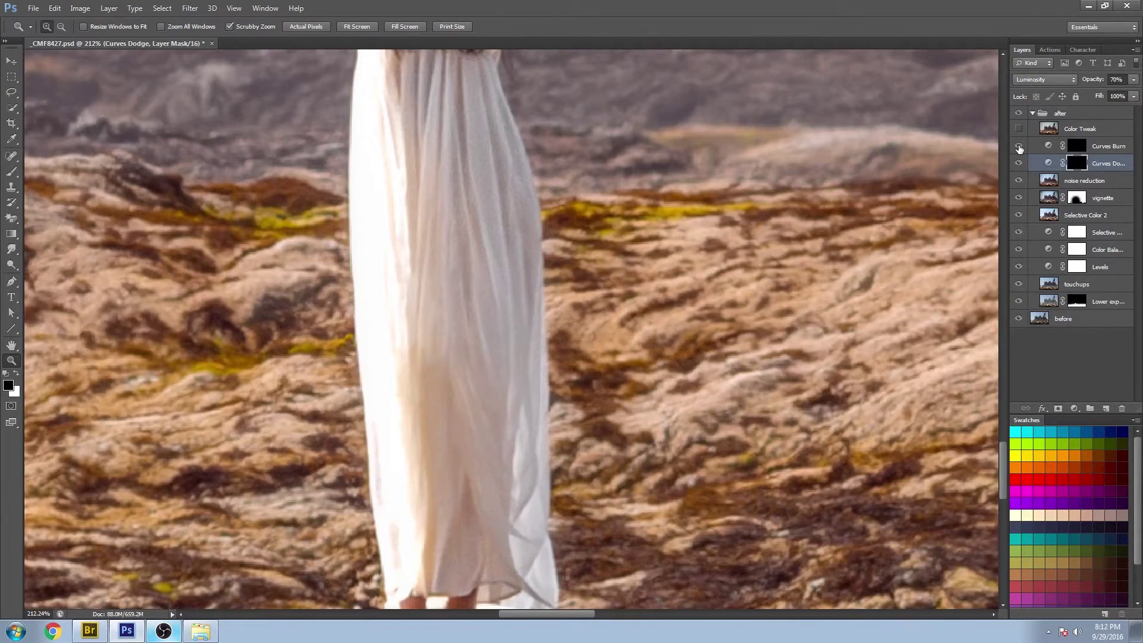
left_click(1019, 147)
left_click(1018, 147)
left_click(1019, 147)
scroll(450, 172, "down", 3)
scroll(452, 375, "up", 10)
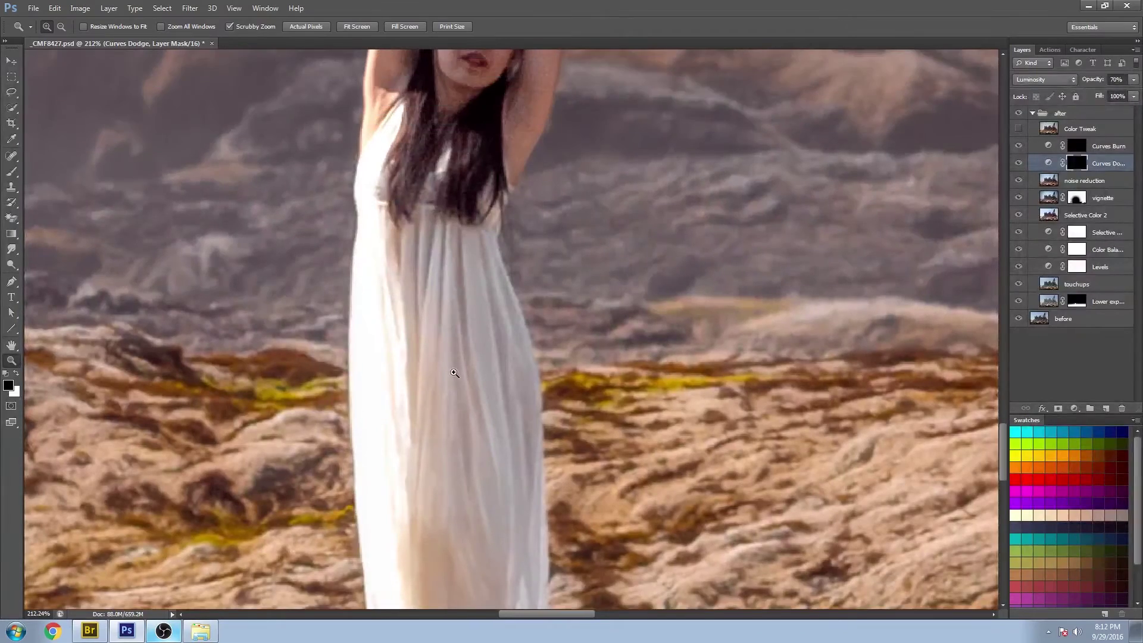
scroll(445, 368, "up", 1)
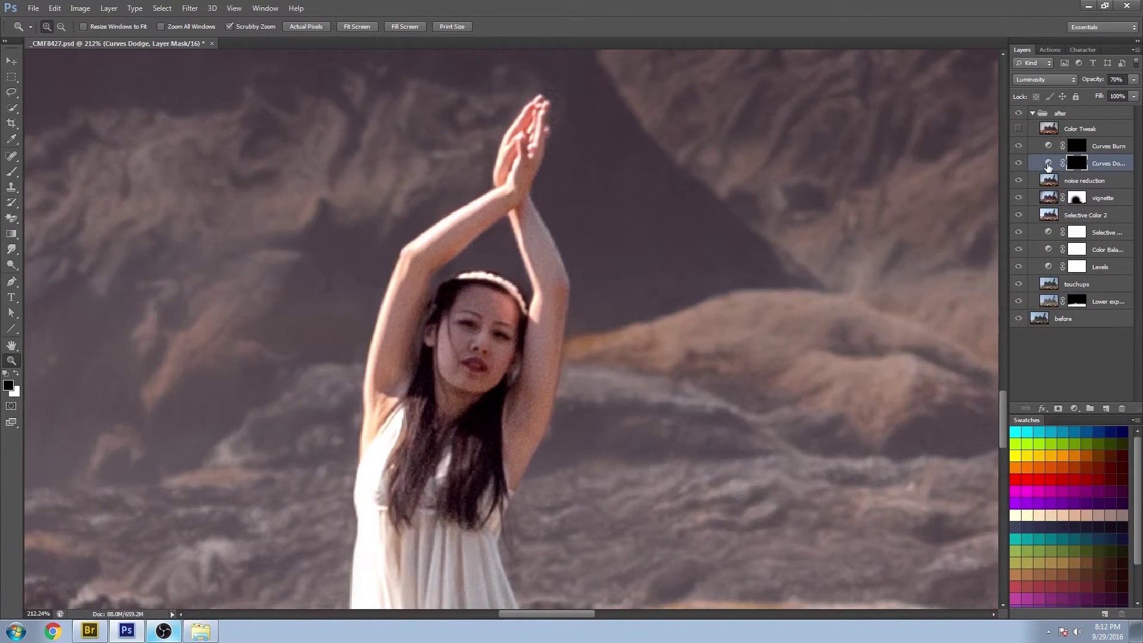
double_click(1048, 165)
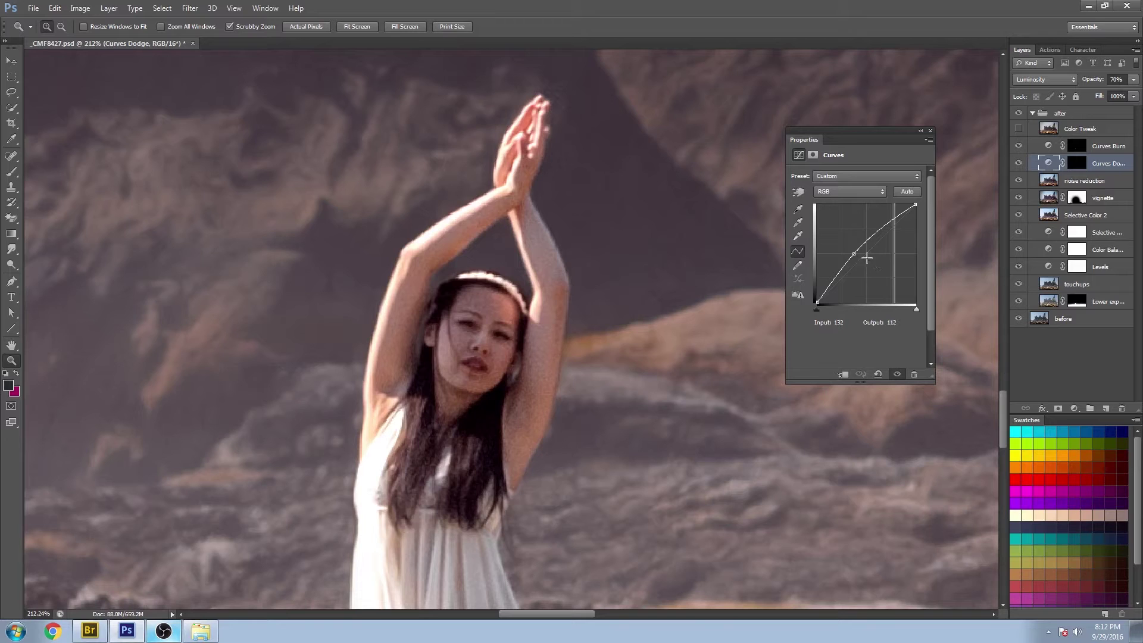
left_click(1018, 163)
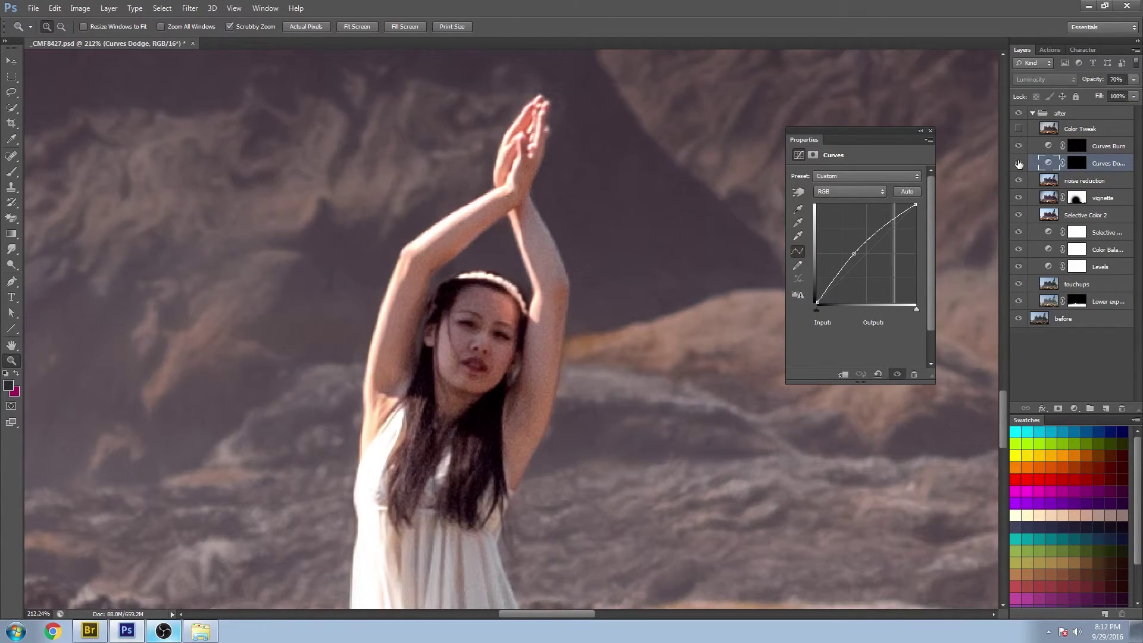
left_click(1018, 163)
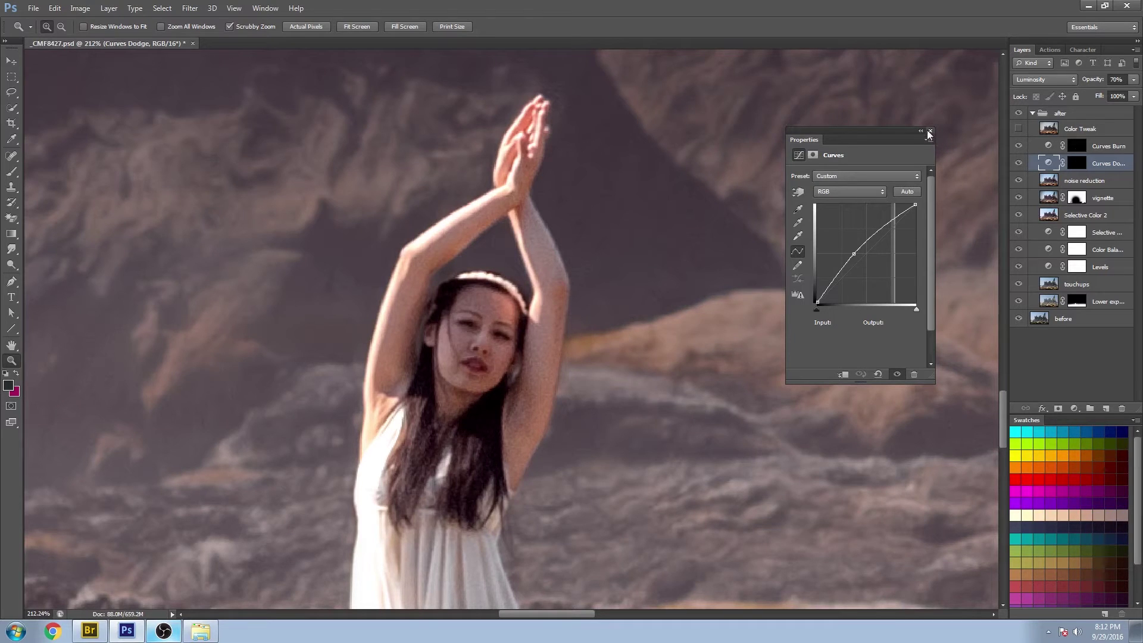
left_click(930, 132)
double_click(1048, 147)
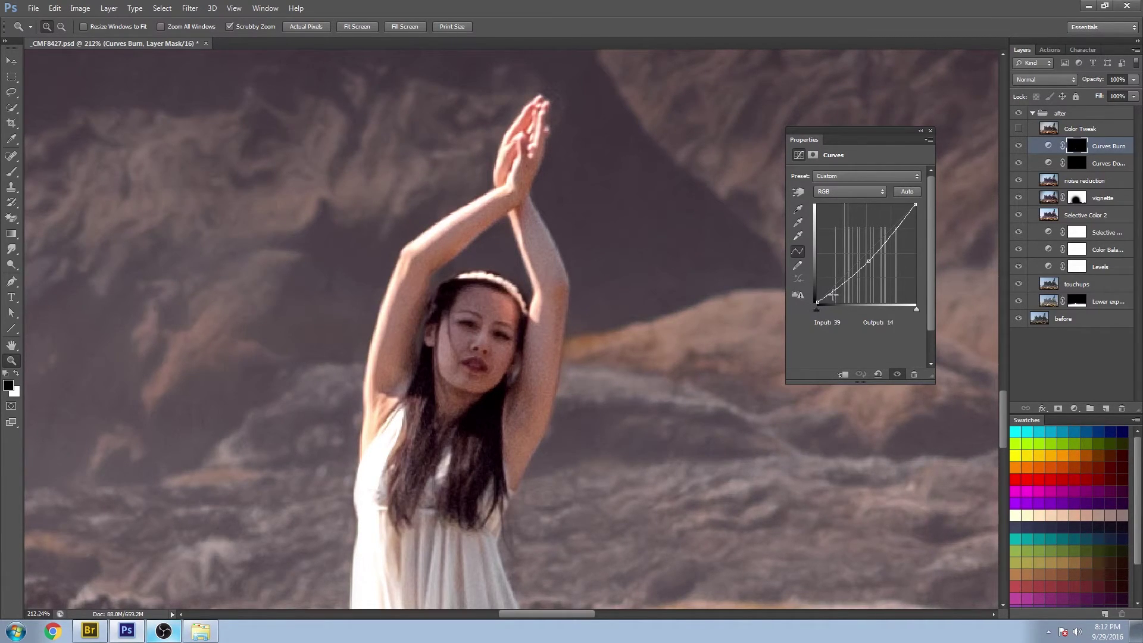
left_click(932, 132)
left_click(1019, 162)
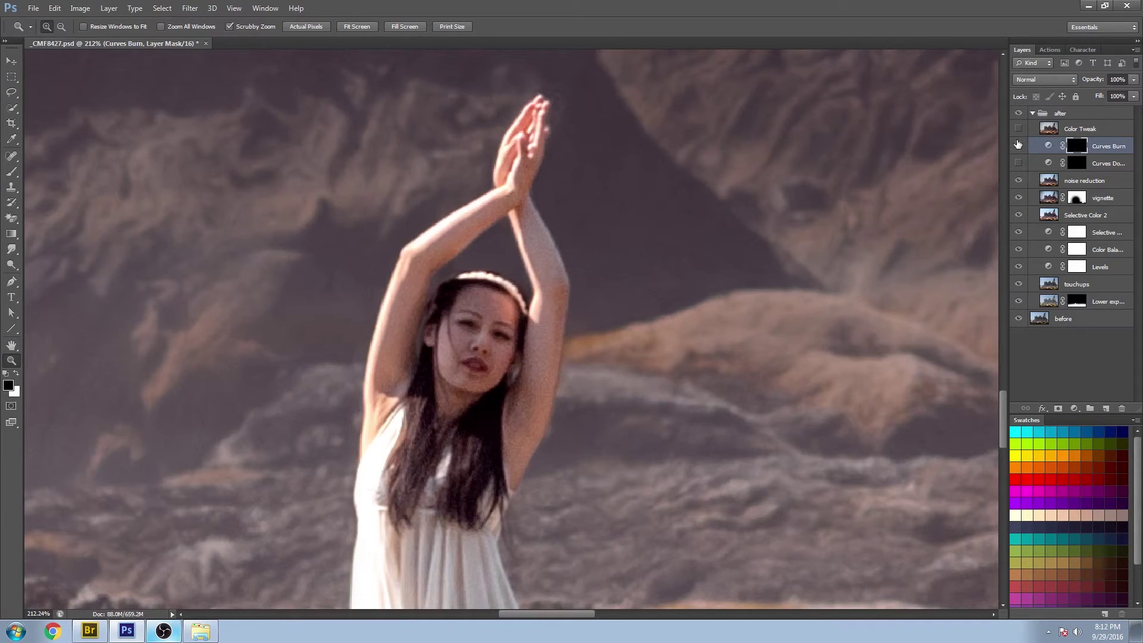
left_click(1018, 146)
left_click(1019, 163)
left_click(1018, 147)
left_click(1018, 147)
left_click(1019, 163)
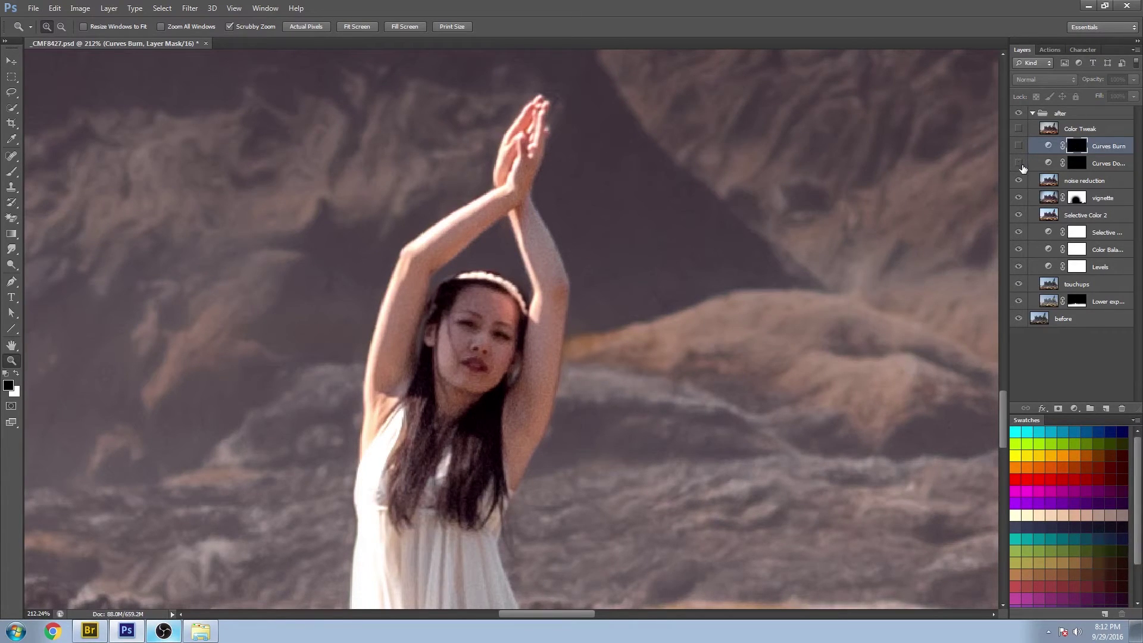
left_click(1019, 163)
left_click(1019, 146)
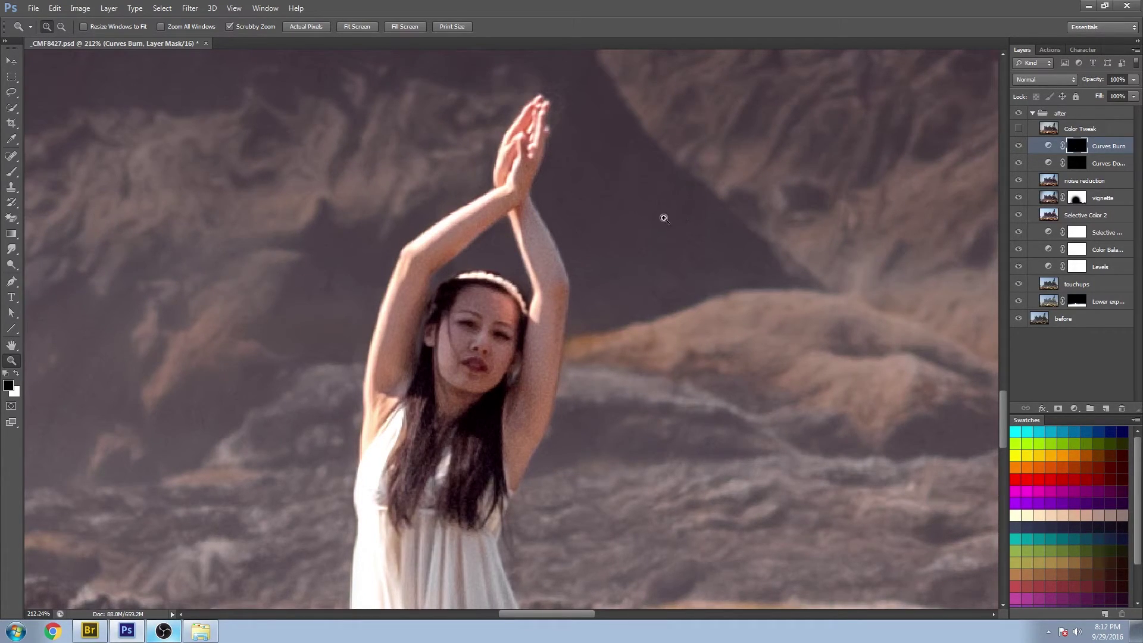
right_click(659, 215)
left_click(692, 226)
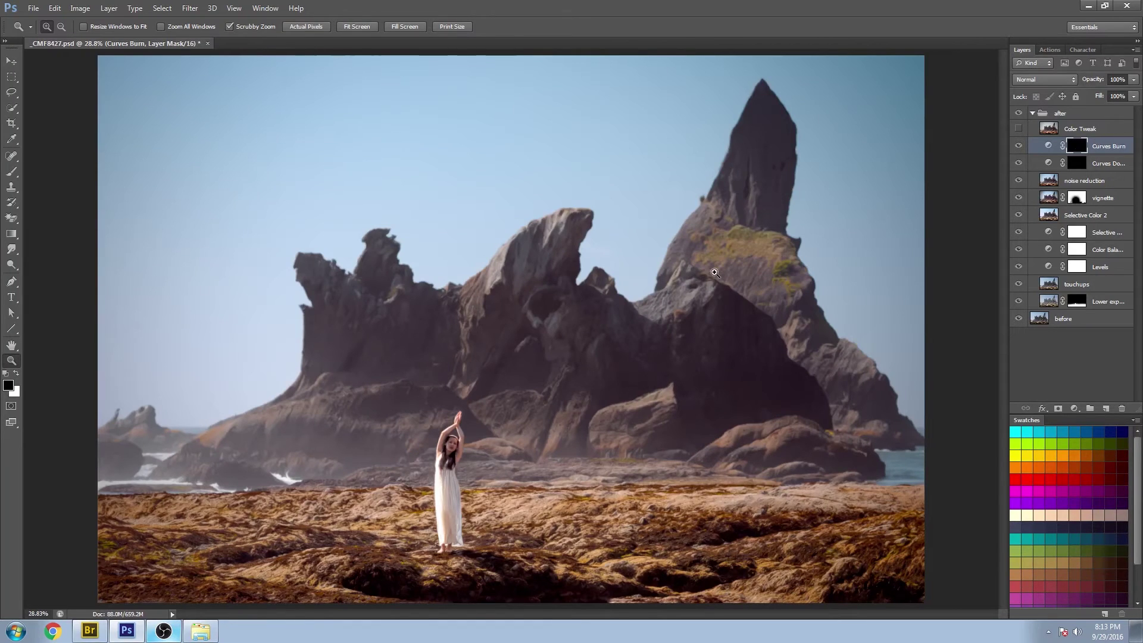
Compare the Color Tweak colour adjustment on the rocks and model, ending with it hidden
left_click(1019, 129)
left_click(1019, 130)
left_click(1019, 130)
left_click_drag(647, 434, 738, 494)
left_click(738, 494, "alt")
left_click(220, 446)
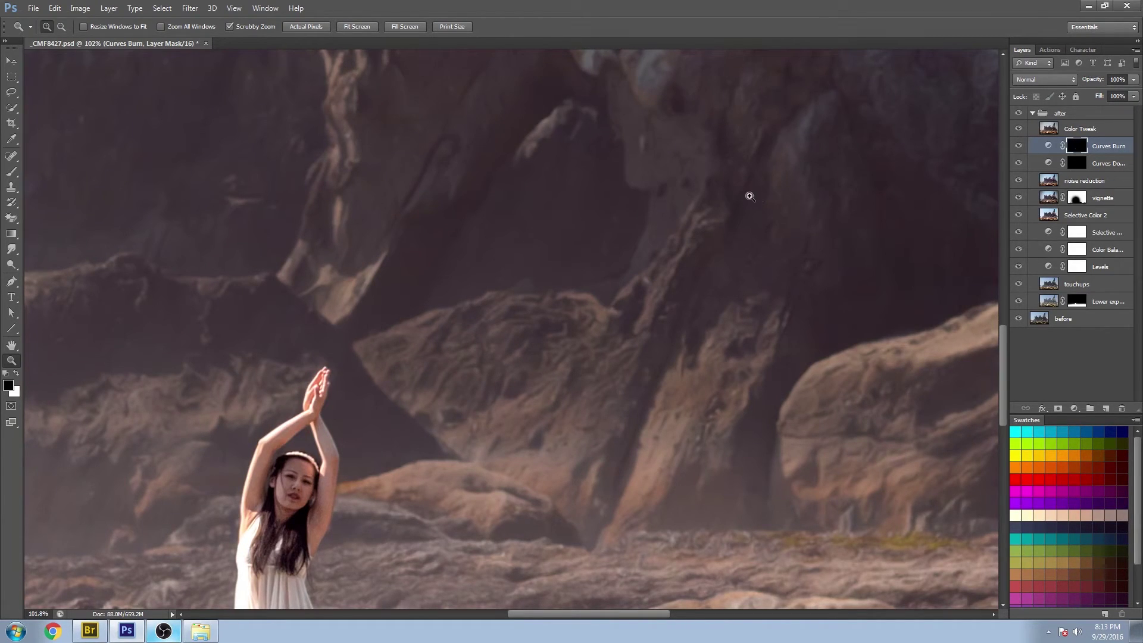
right_click(792, 213)
left_click(792, 216)
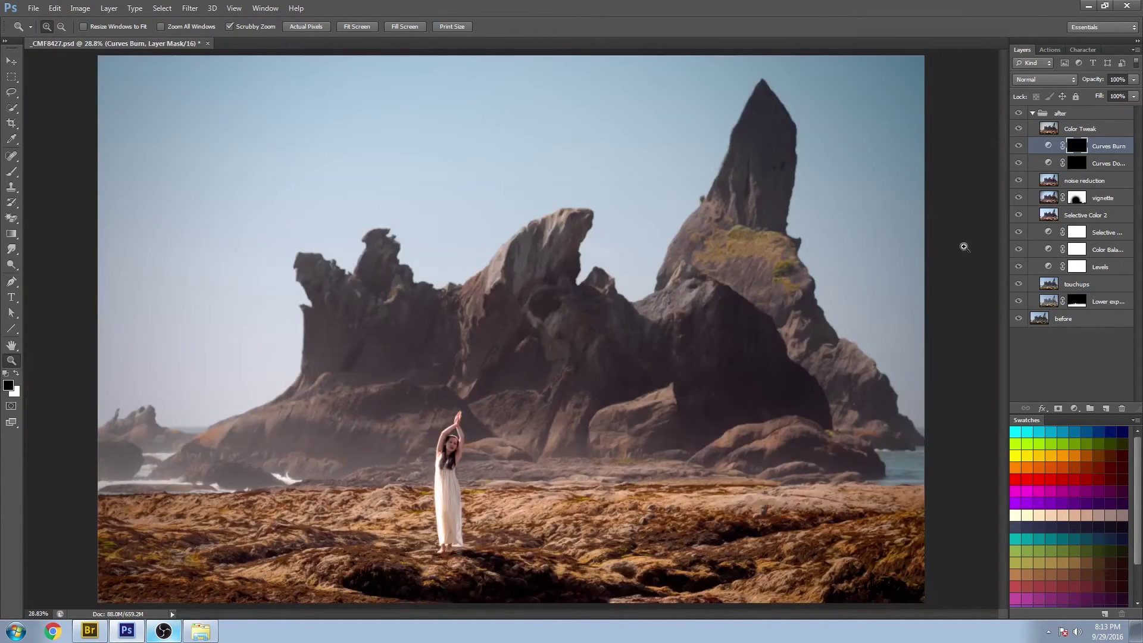
left_click(1019, 129)
left_click(1019, 129)
left_click(1019, 130)
Zoom out slightly, collapse the 'after' group and hide it to show the before photo
right_click(572, 294)
left_click(610, 365)
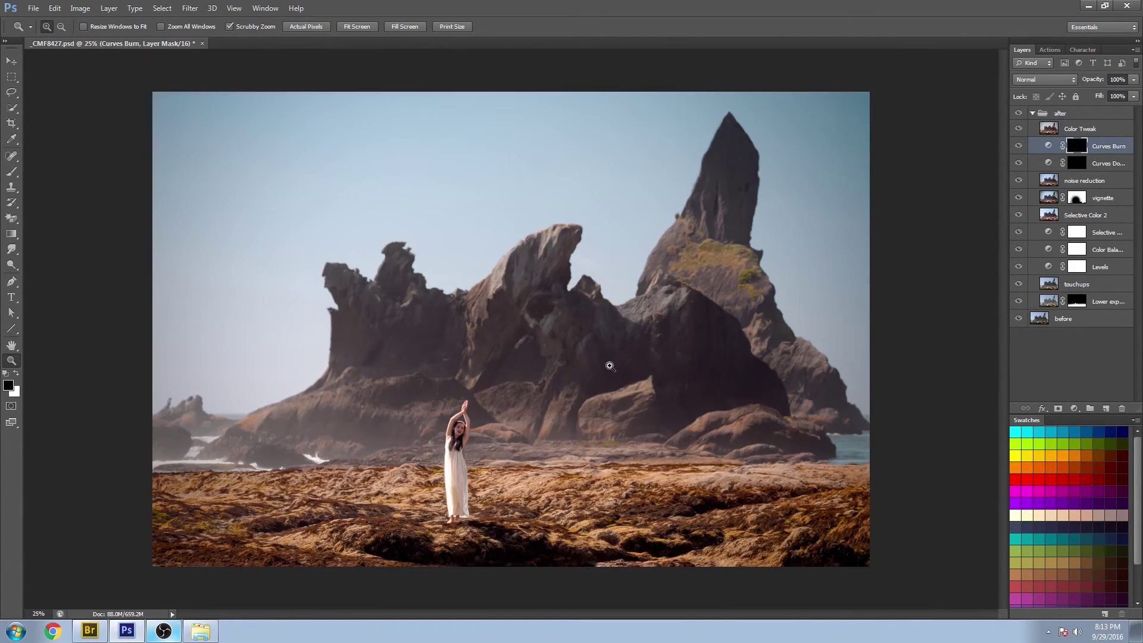
left_click(1032, 114)
left_click(1033, 113)
left_click(1017, 114)
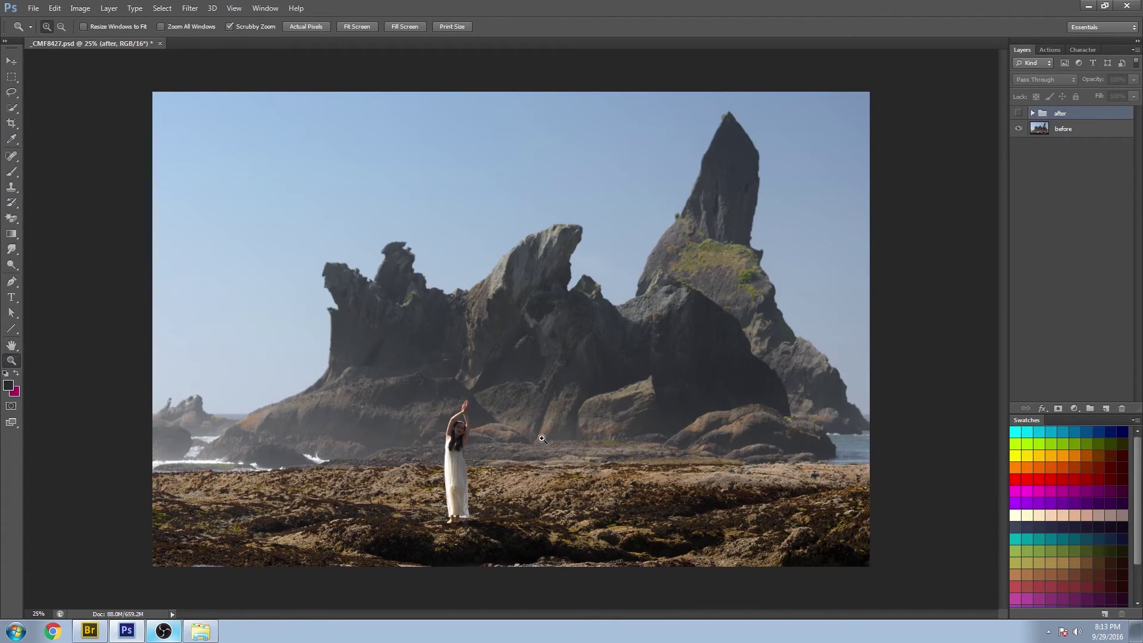
Flip the 'after' group on and off several times to compare, ending with the warm edit showing
scroll(482, 485, "up", 1)
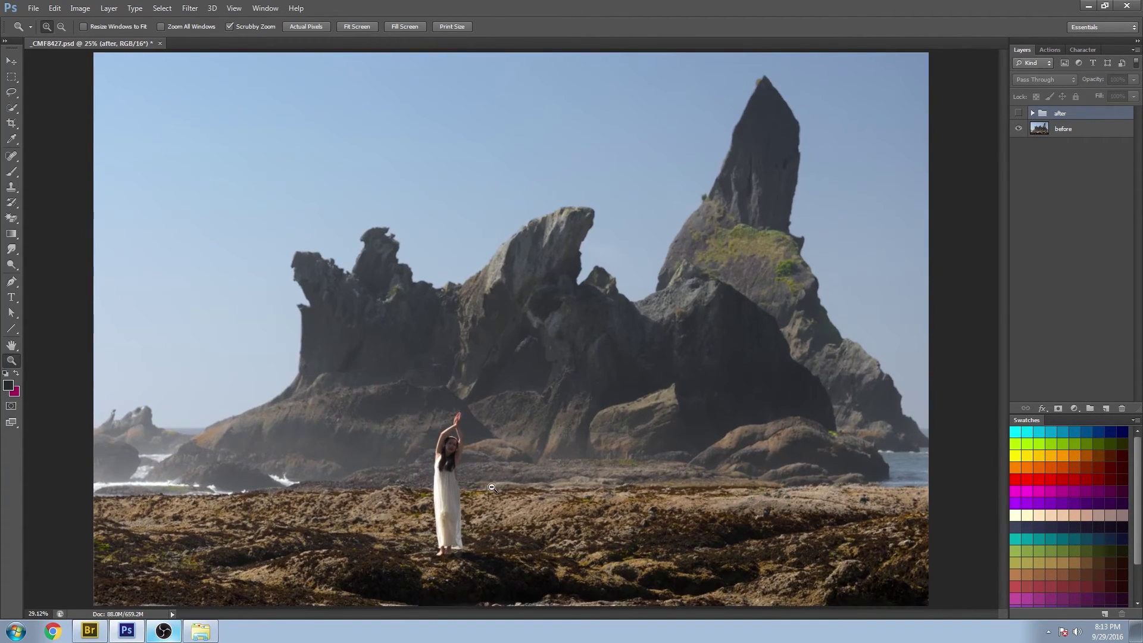
scroll(491, 488, "down", 1)
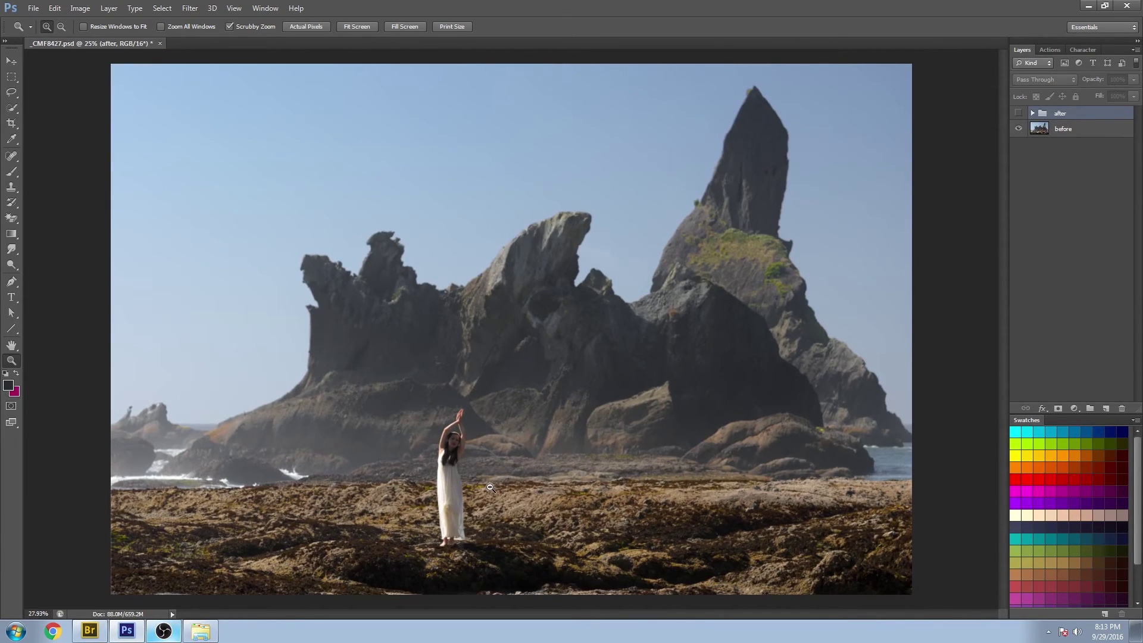
scroll(491, 487, "down", 1)
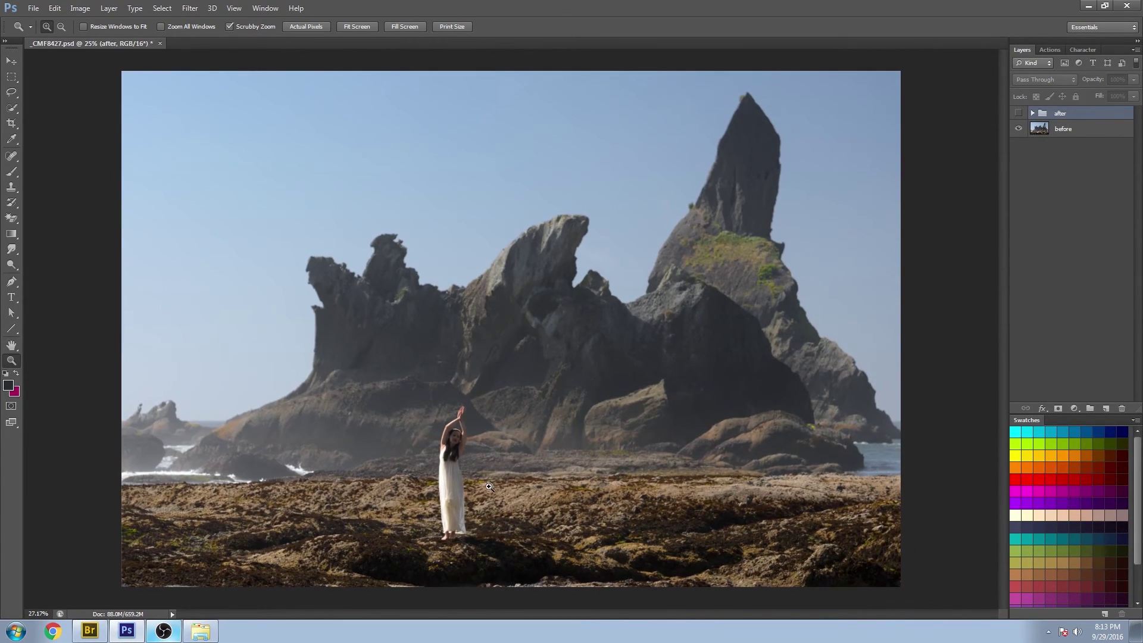
scroll(489, 487, "up", 1)
scroll(489, 486, "down", 1)
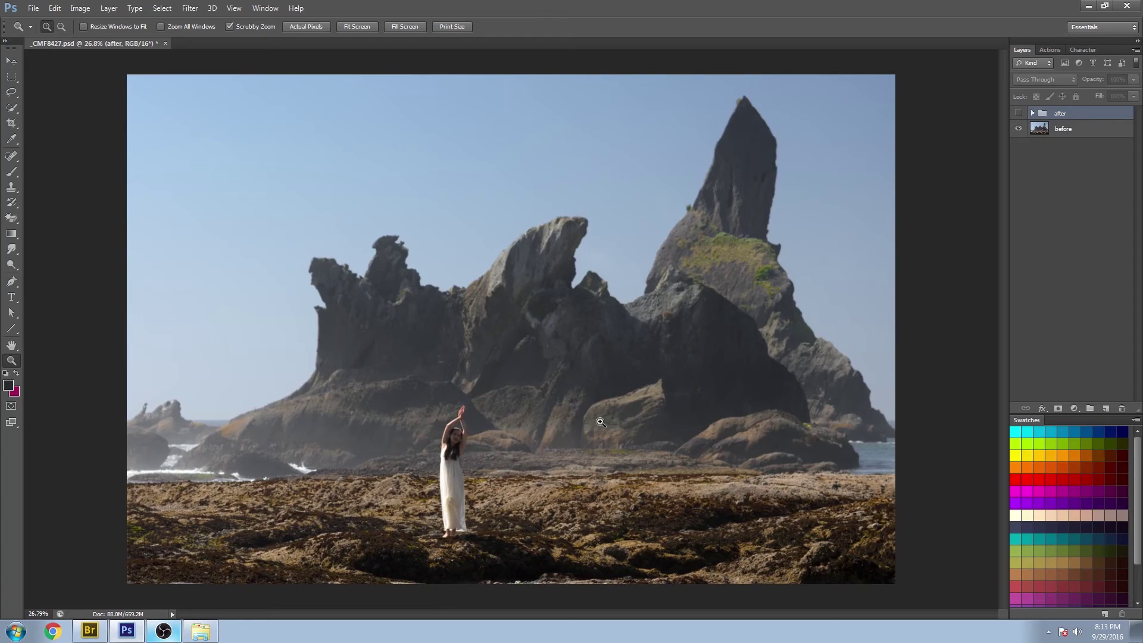
left_click(1019, 114)
left_click(1019, 114)
left_click(1019, 114)
left_click(1019, 114)
left_click(1019, 113)
left_click(1019, 114)
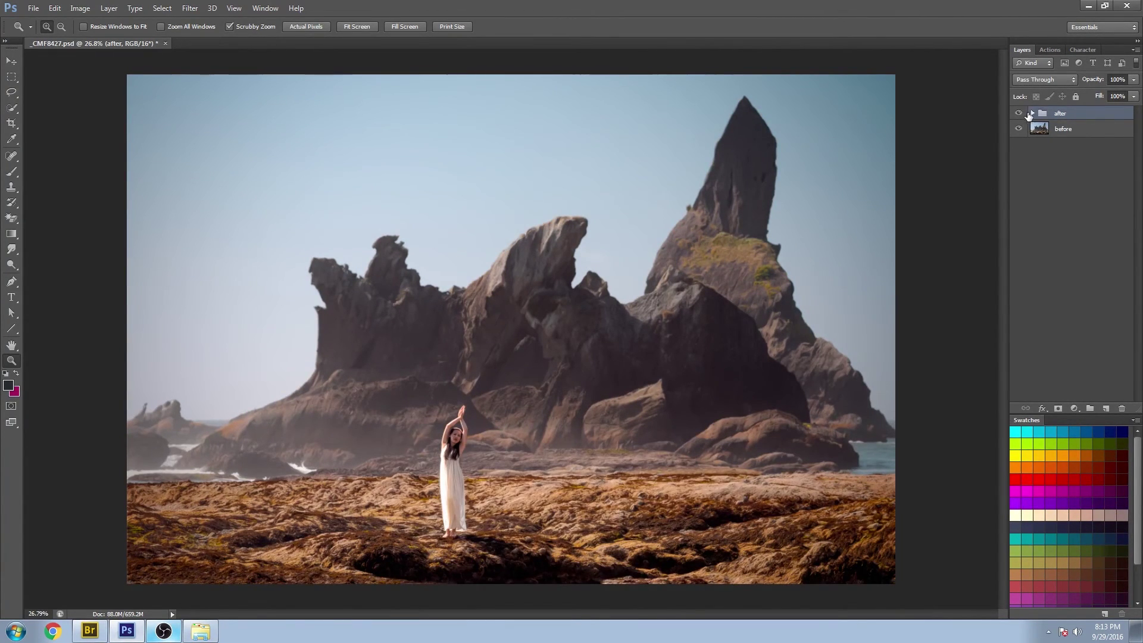